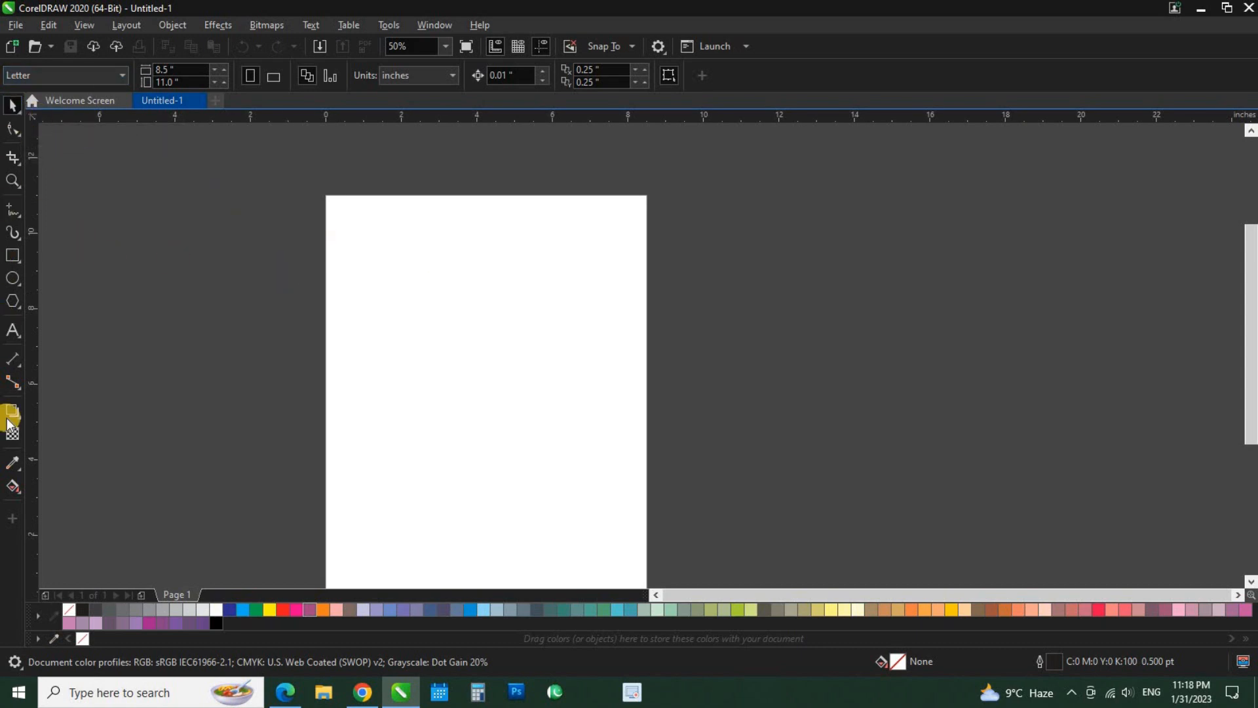
Draw a large rectangle about 4.96 by 4.04 in around the middle of the page.
drag(368, 405, 346, 367)
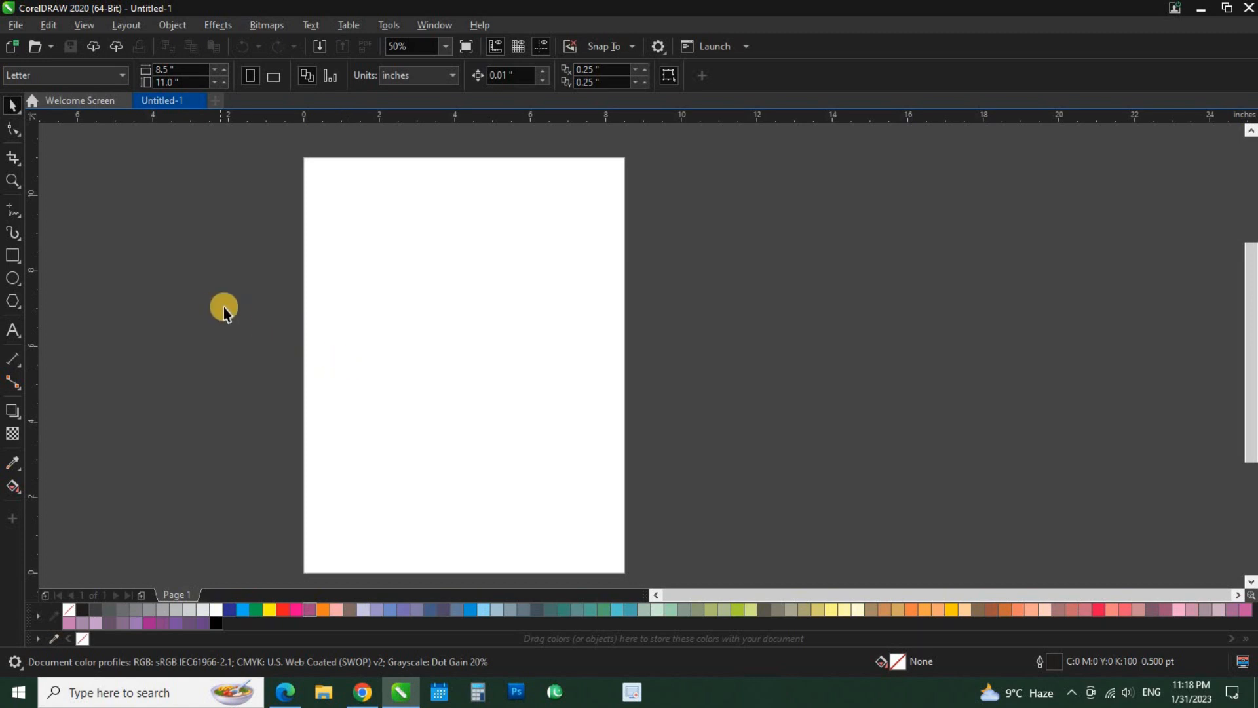
scroll(338, 265, down, 1)
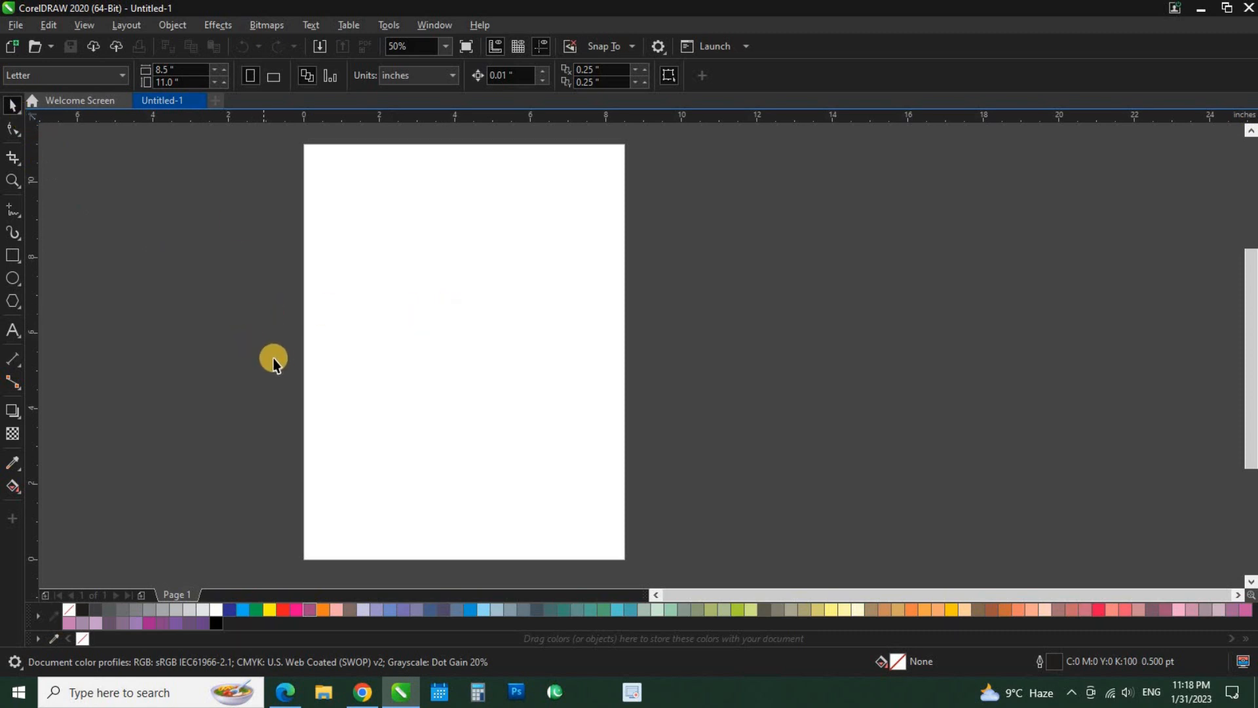
click(14, 259)
drag(373, 275, 561, 427)
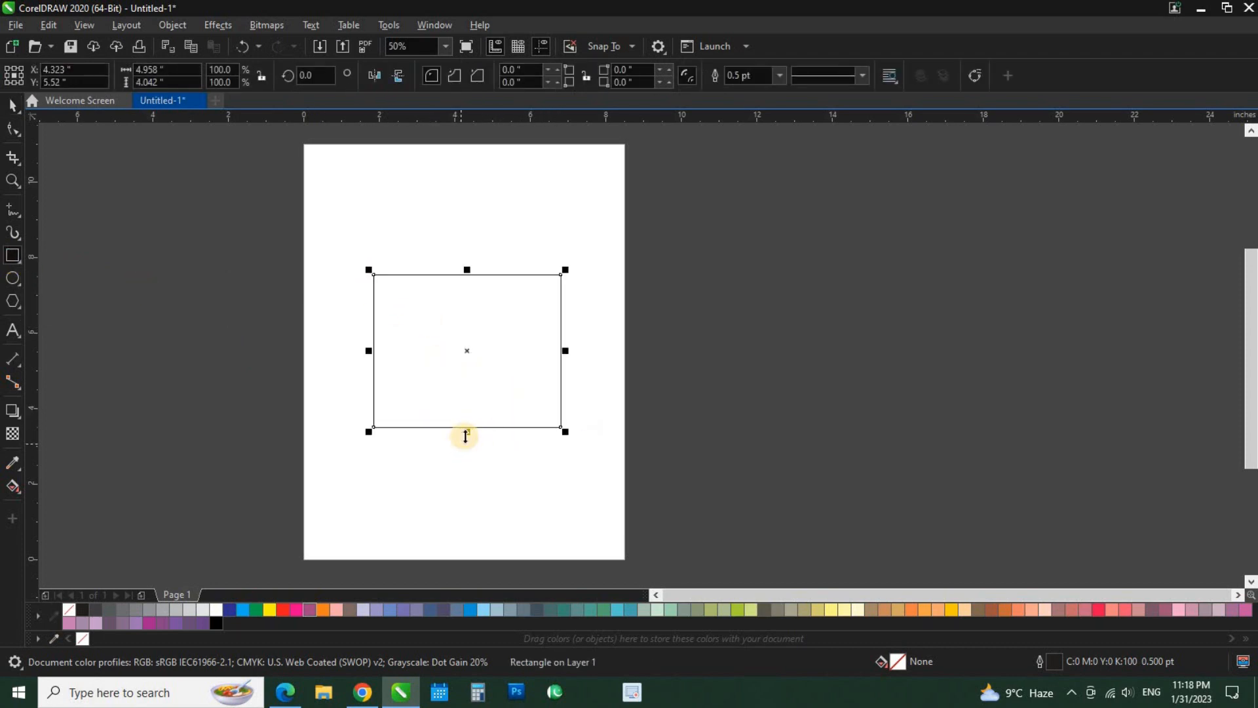
Draw six smaller overlapping rectangles inside the large rectangle and across its upper right edge.
scroll(464, 401, down, 2)
scroll(458, 402, up, 2)
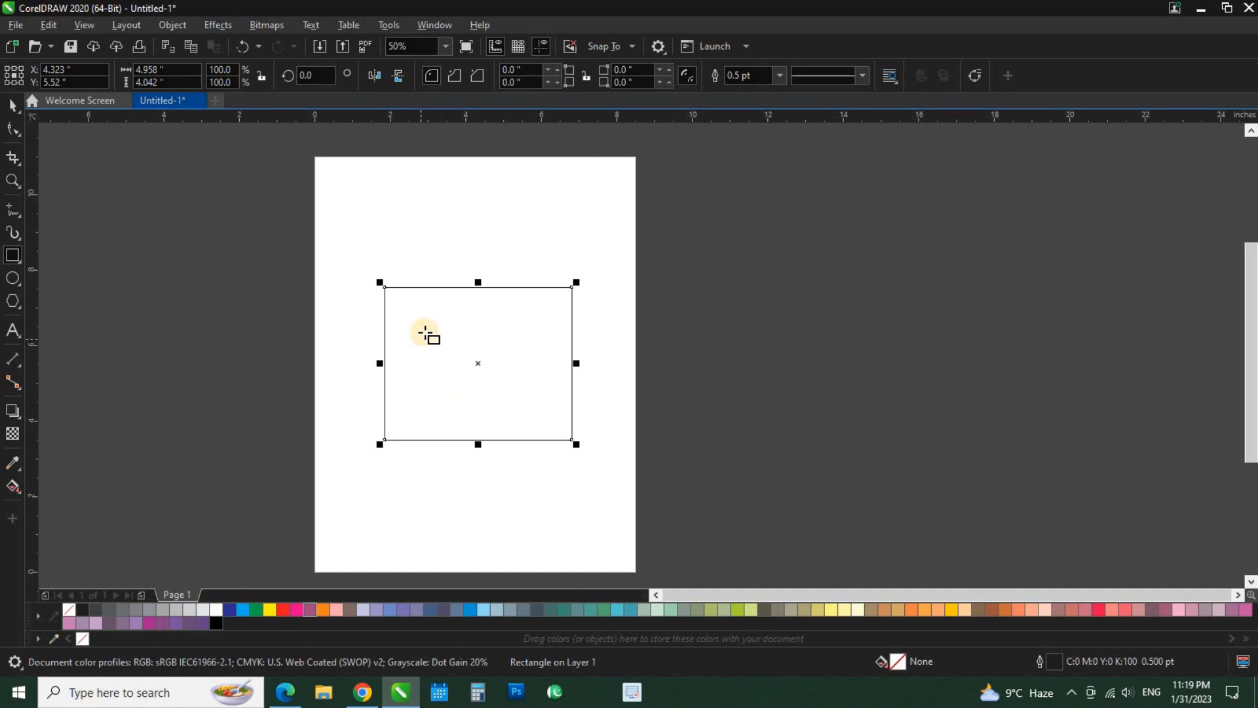
drag(428, 325, 500, 388)
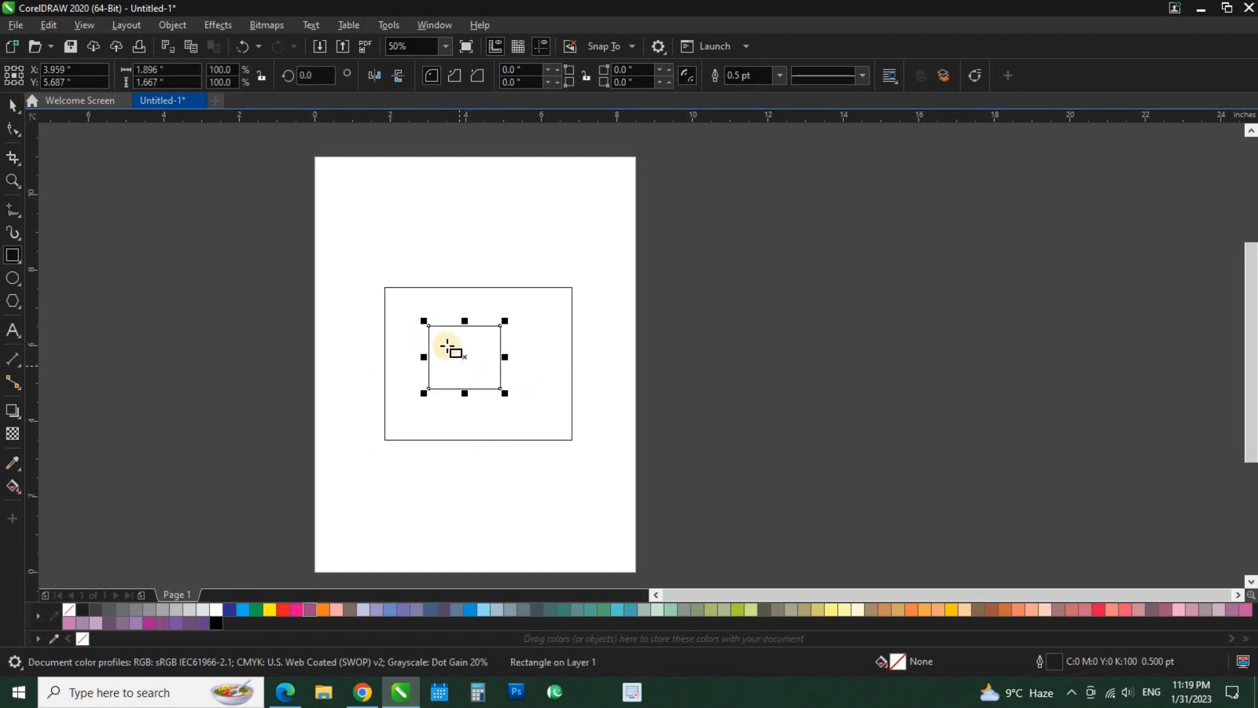
drag(446, 344, 496, 390)
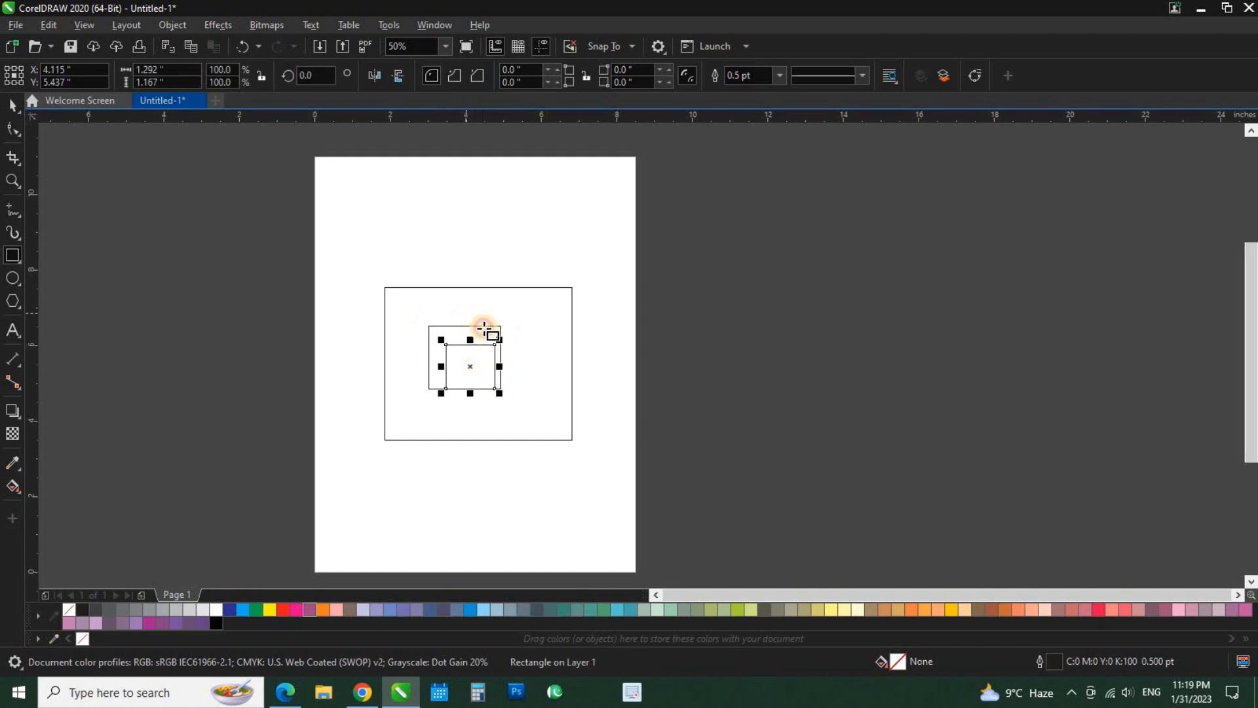
mouse_move(466, 312)
mouse_down()
mouse_move(521, 364)
mouse_move(541, 307)
mouse_up()
drag(522, 265, 563, 317)
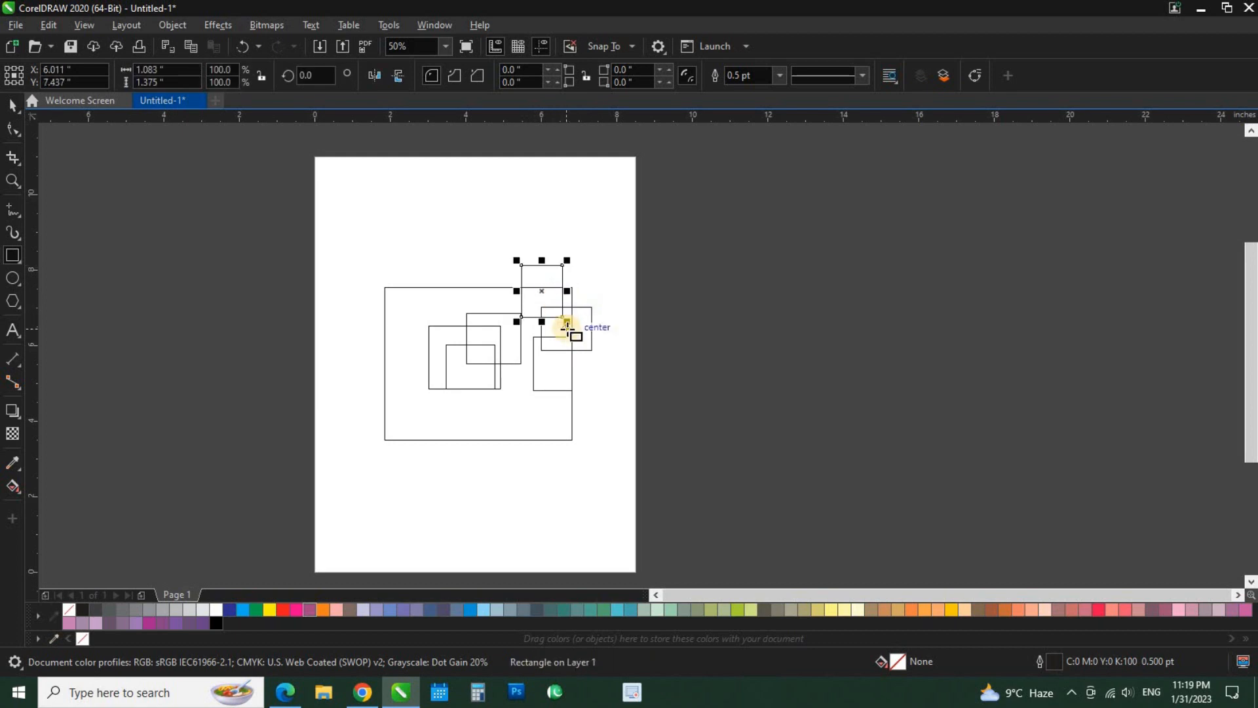
Delete all the smaller rectangles, keeping only the large one.
click(479, 419)
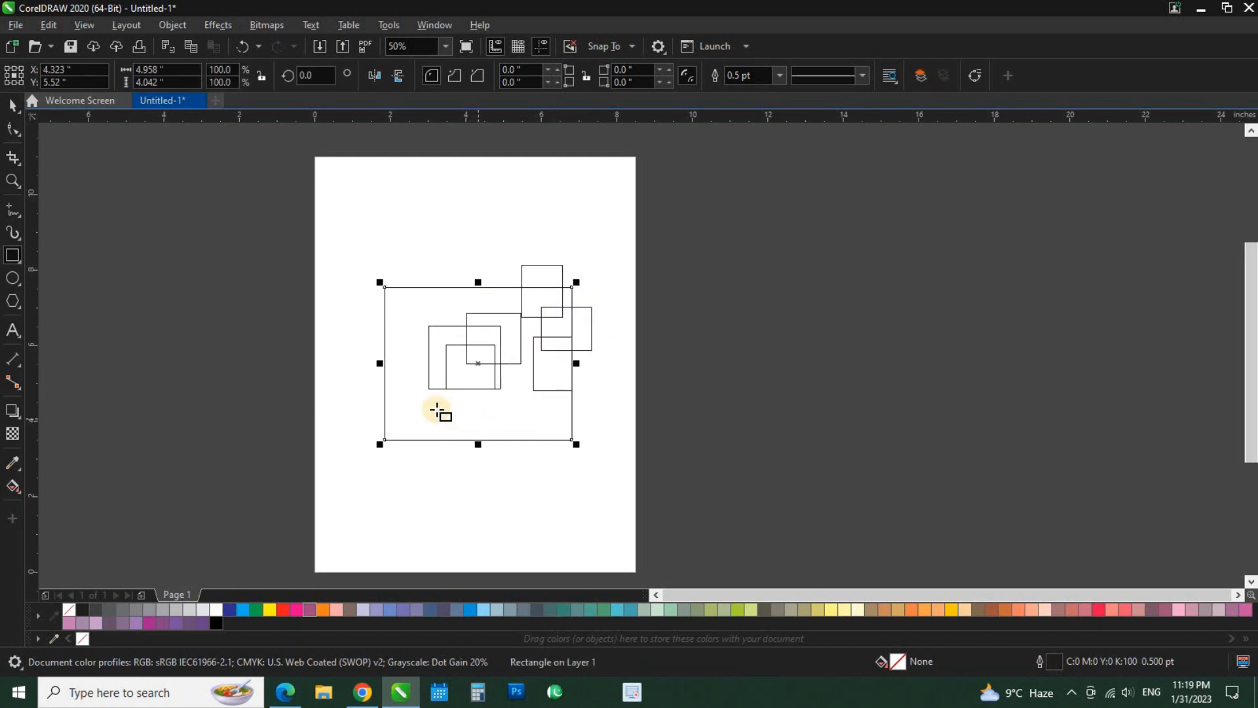
click(12, 105)
scroll(532, 286, up, 1)
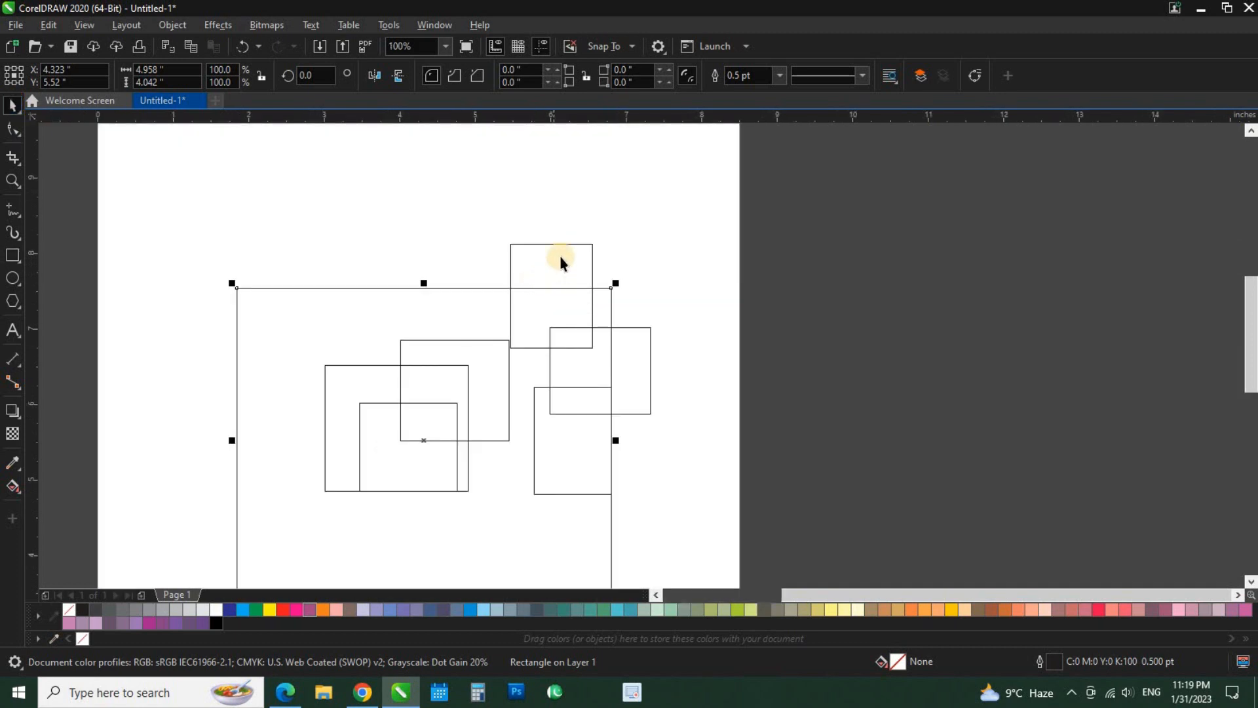
click(560, 255)
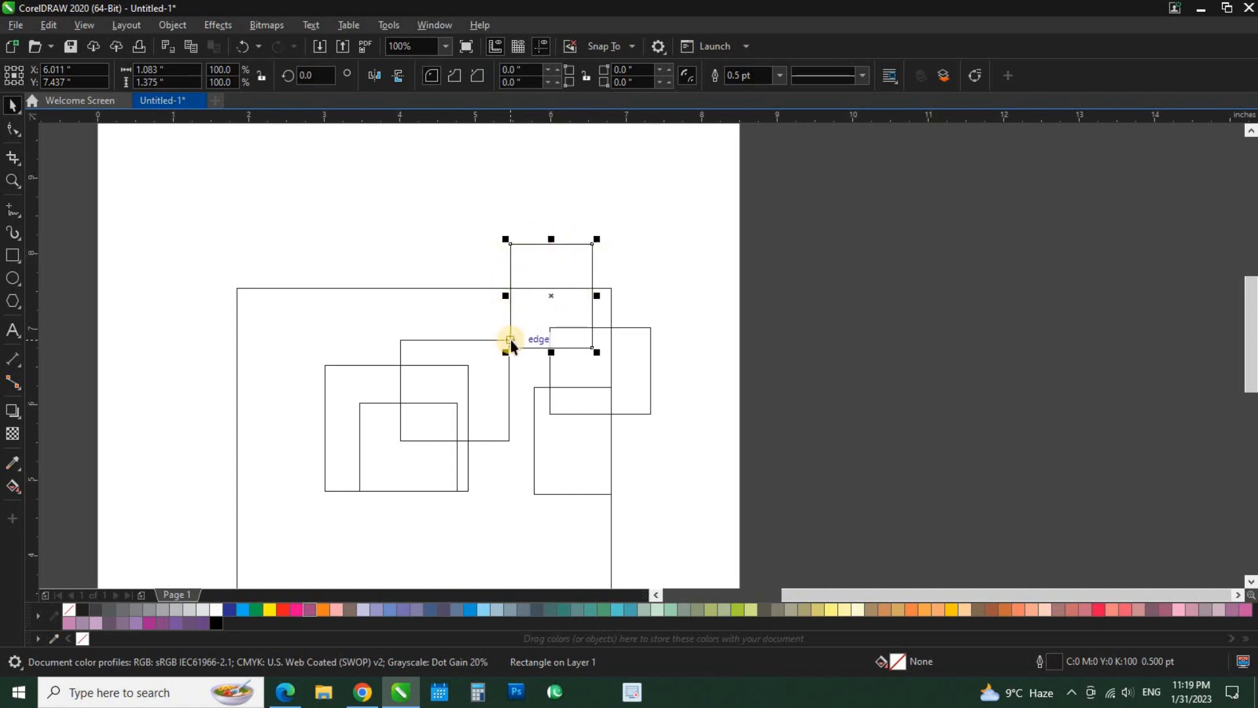
key(Delete)
click(591, 330)
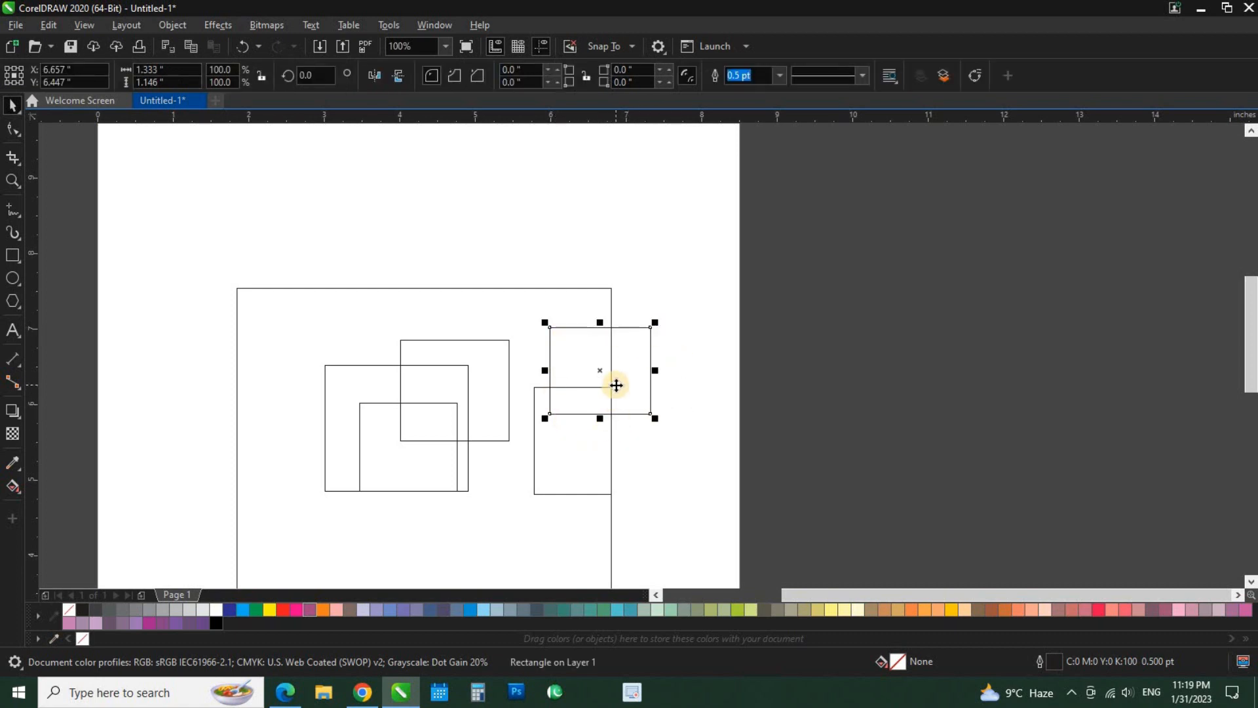
key(Delete)
click(561, 435)
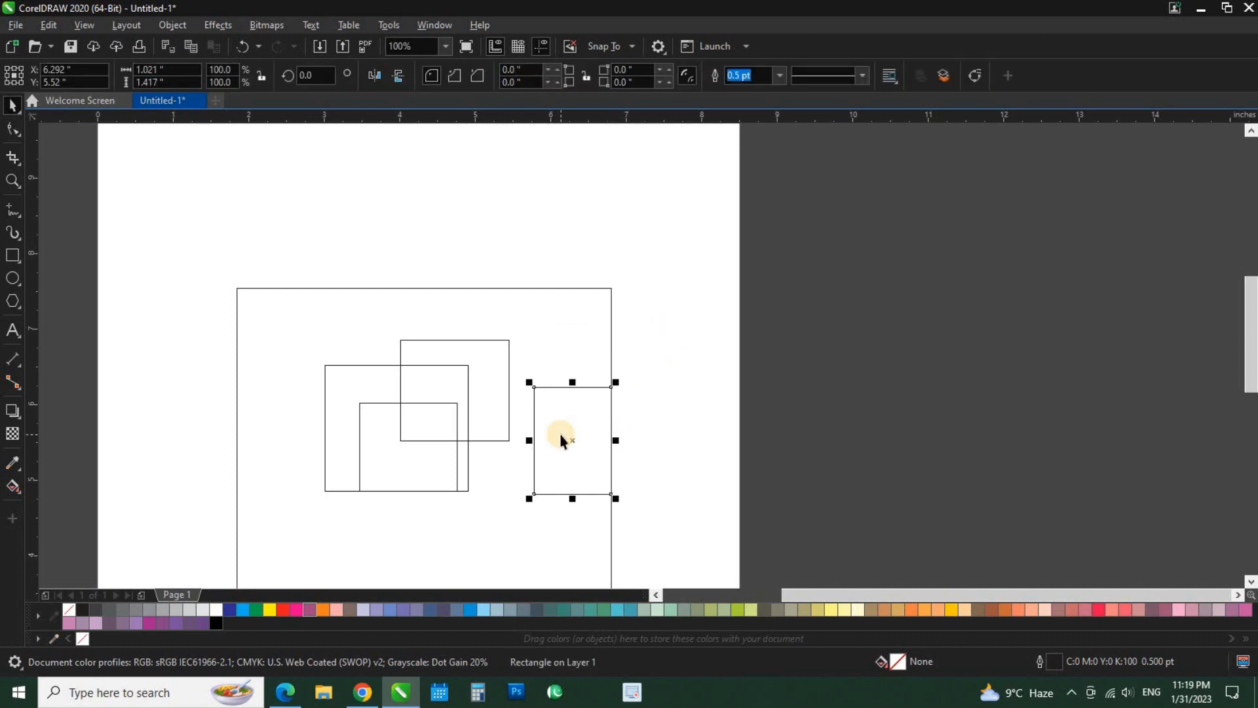
key(Delete)
click(492, 404)
key(Delete)
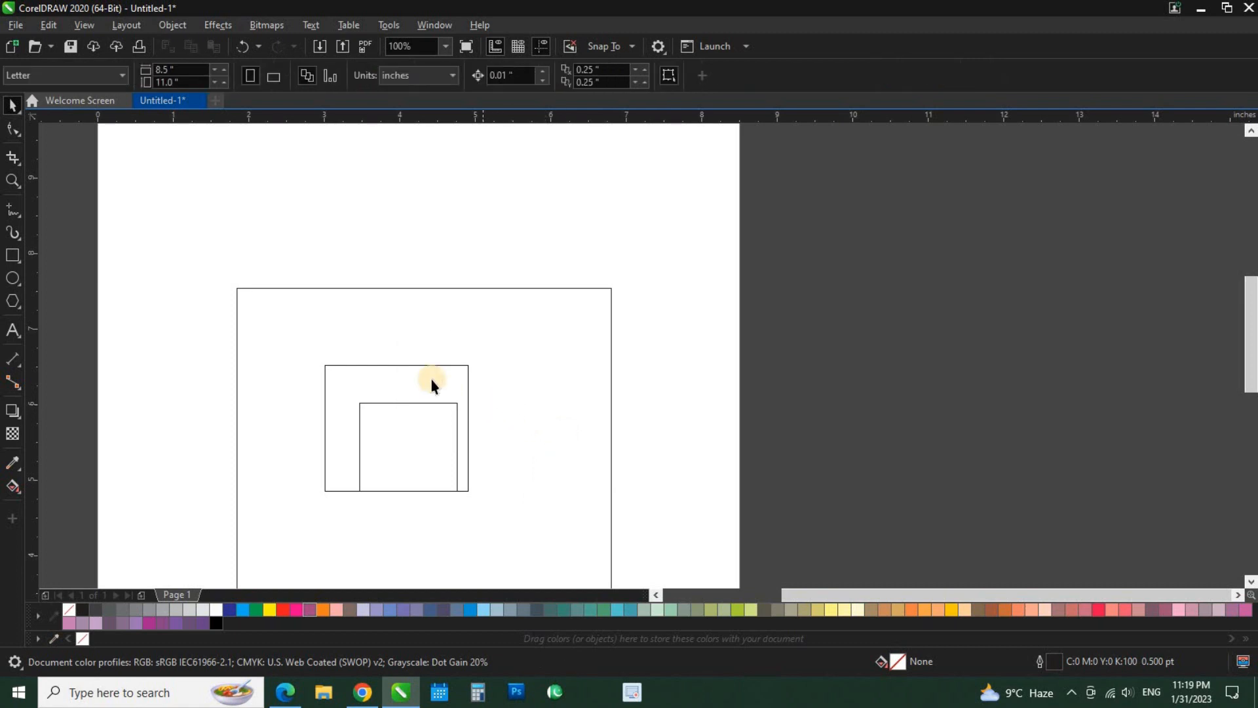
click(430, 379)
key(Delete)
Center the large rectangle on the page at X 4.25, Y 5.5 in.
scroll(465, 351, down, 2)
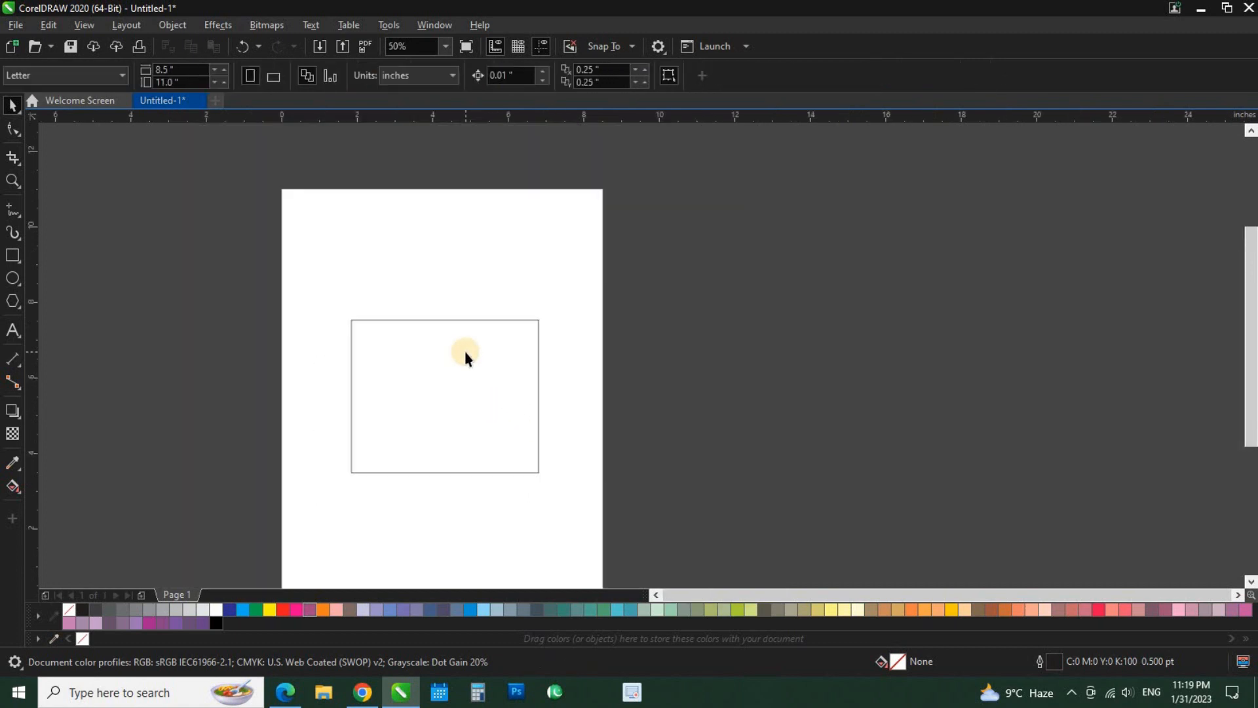
scroll(441, 379, up, 1)
click(444, 380)
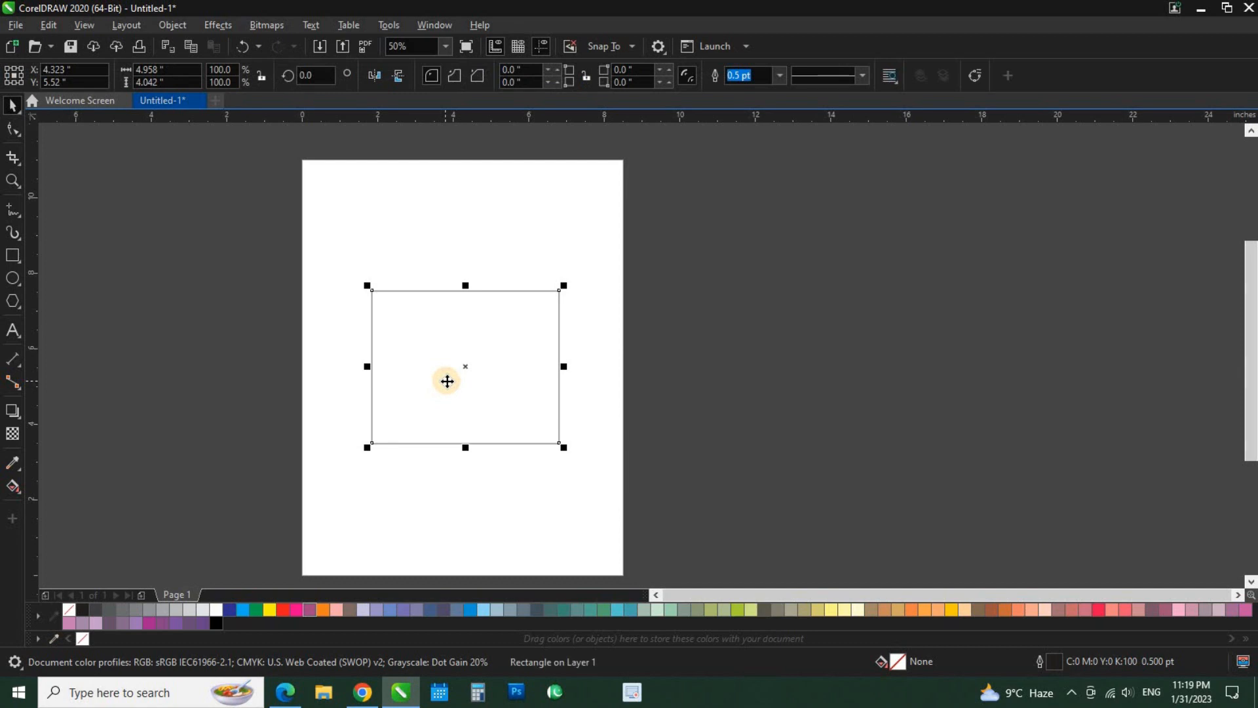
drag(447, 382, 444, 382)
Draw a second rectangle about 2.68 by 1.94 in inside the large one, near its center.
scroll(449, 365, up, 1)
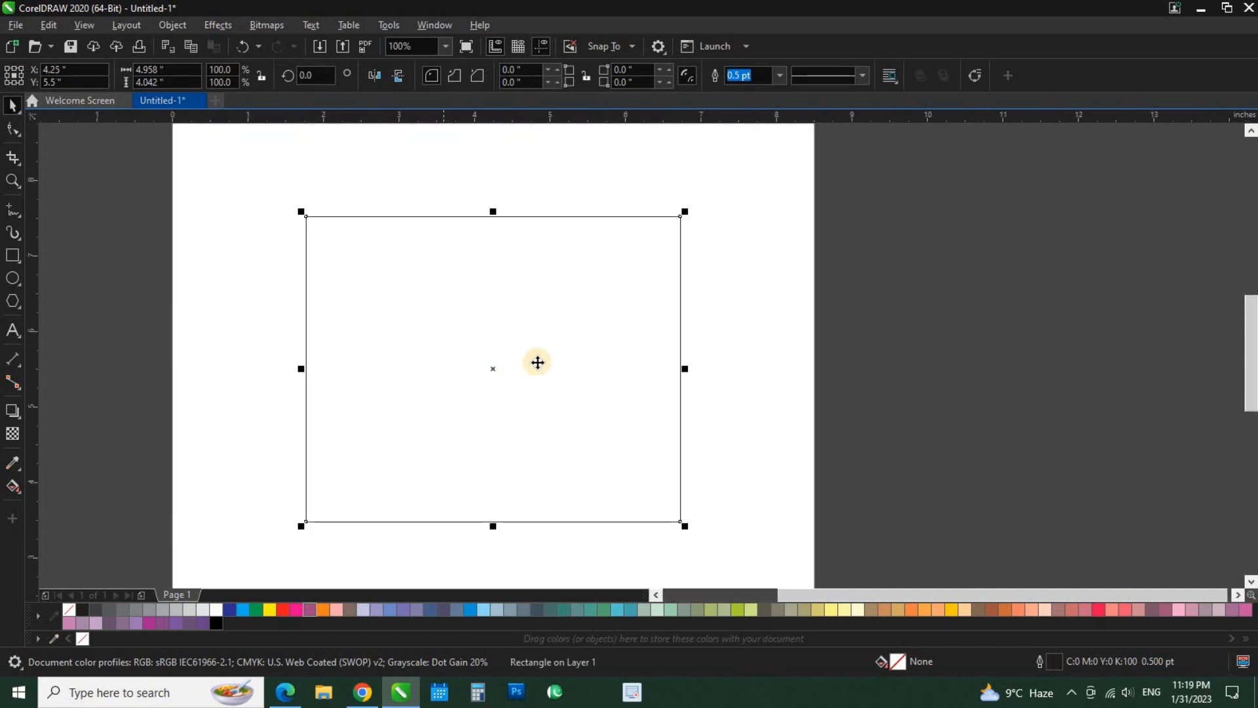
scroll(535, 360, down, 1)
scroll(535, 359, up, 1)
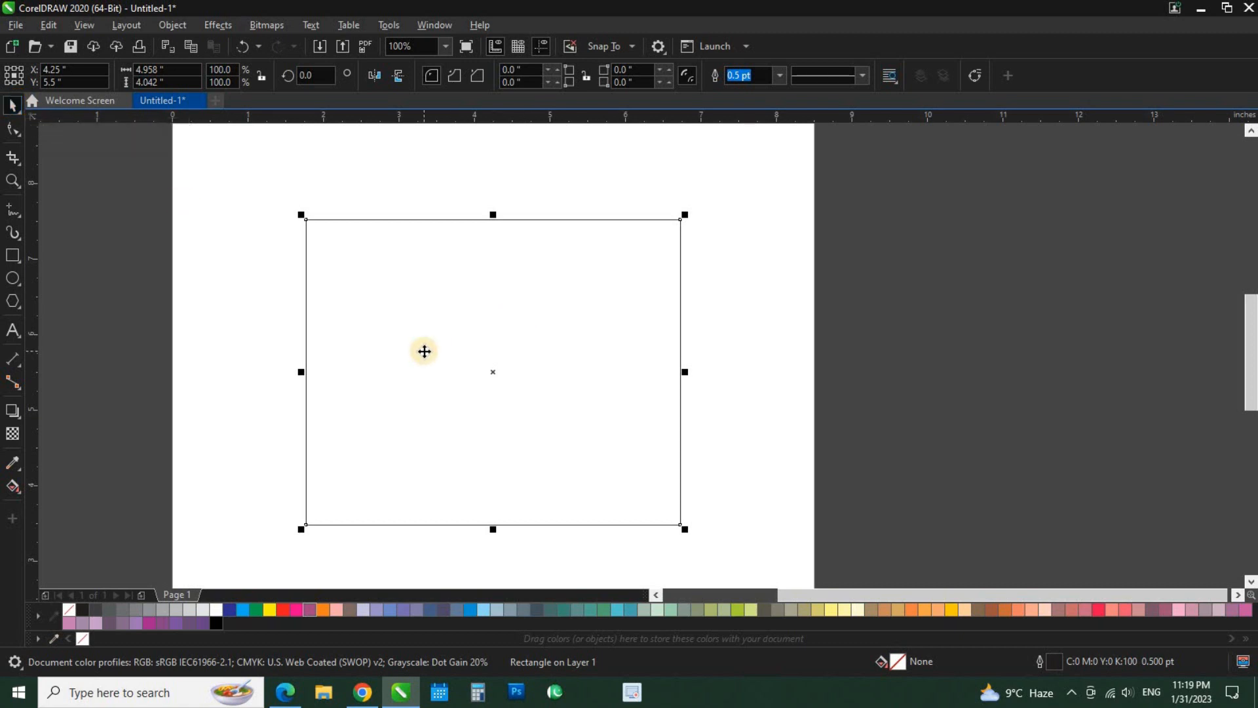
scroll(424, 351, down, 1)
scroll(424, 352, up, 1)
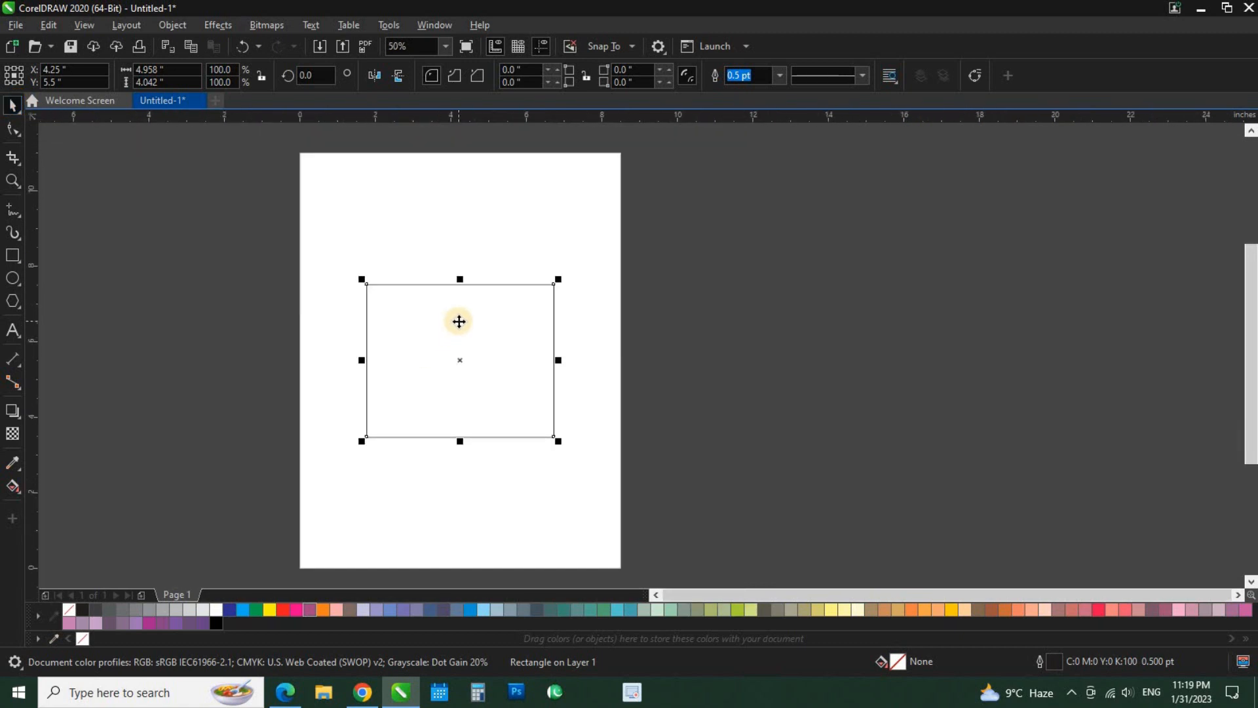
scroll(444, 331, up, 1)
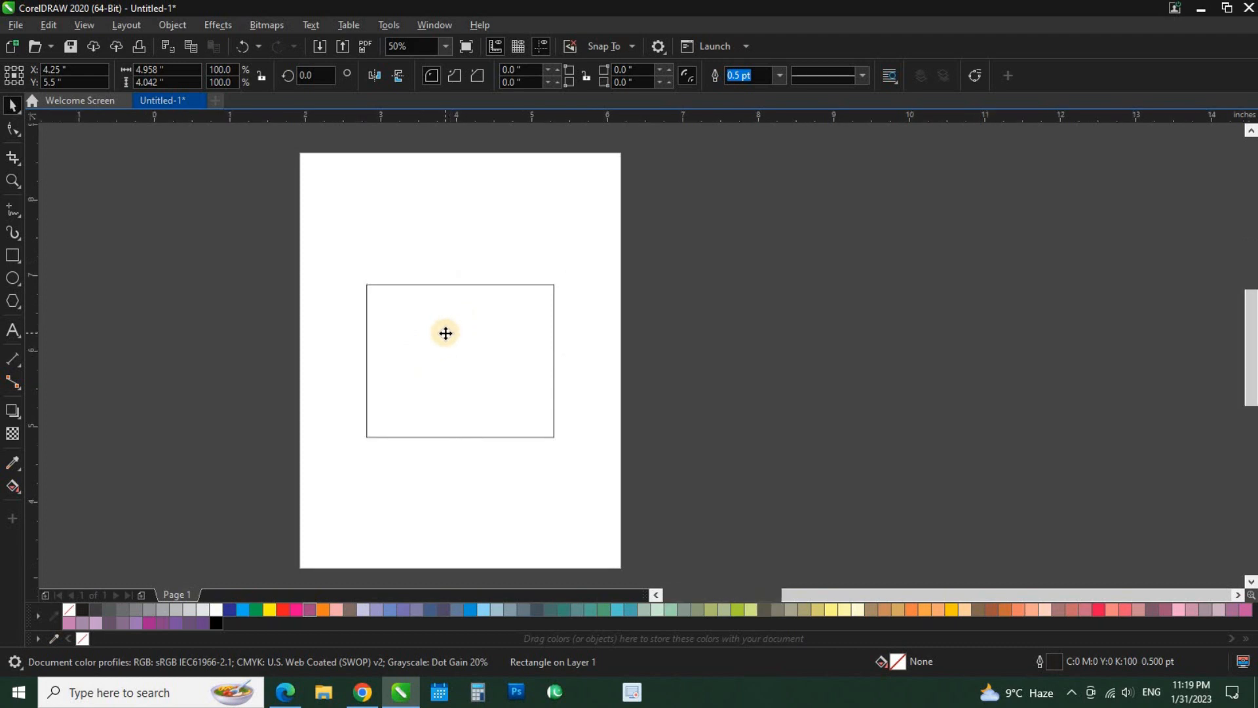
click(13, 256)
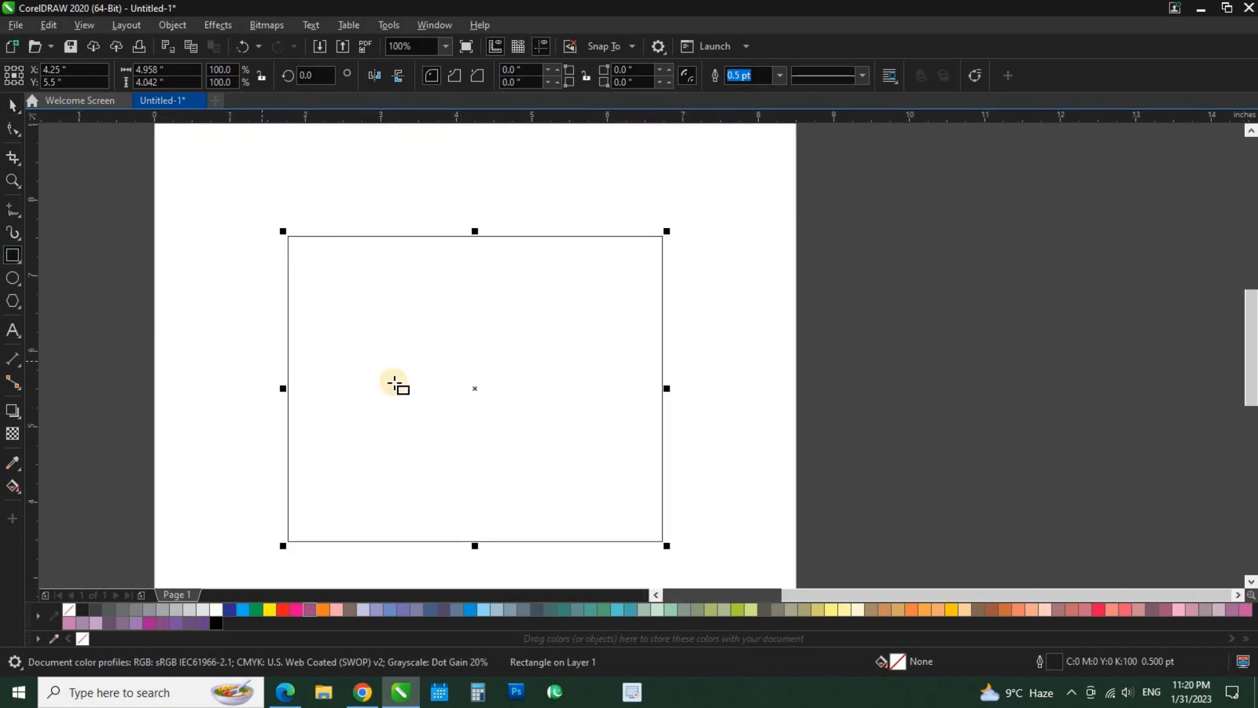
drag(379, 314, 407, 355)
click(477, 421)
drag(477, 421, 582, 459)
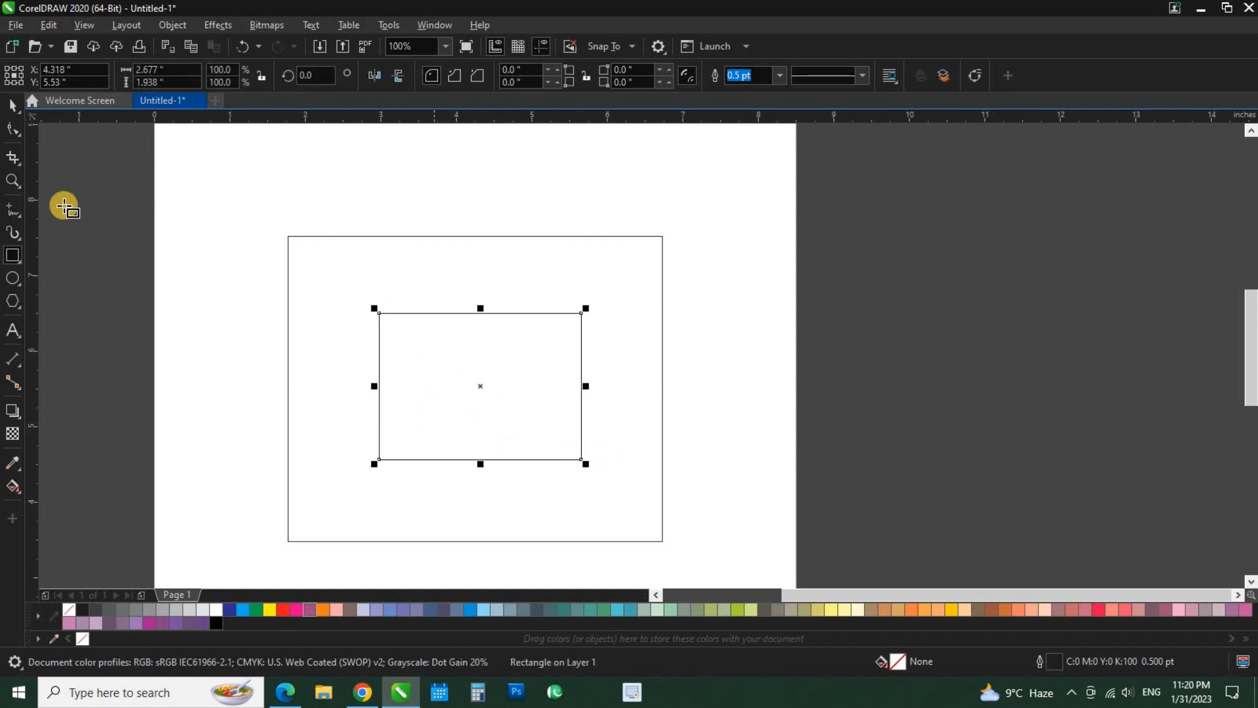
Move the inner rectangle out of the large one, across the page's right edge, to about X 9.31, Y 6.01 in.
click(13, 105)
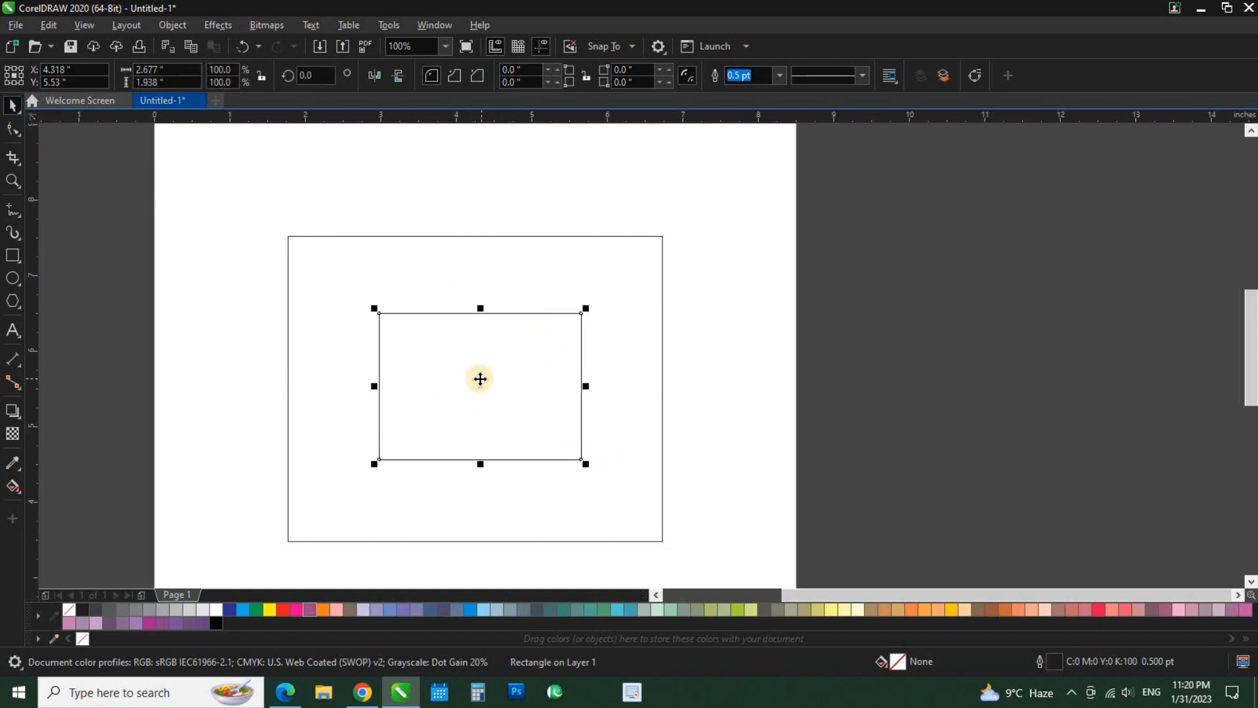
scroll(480, 377, down, 1)
scroll(479, 379, up, 1)
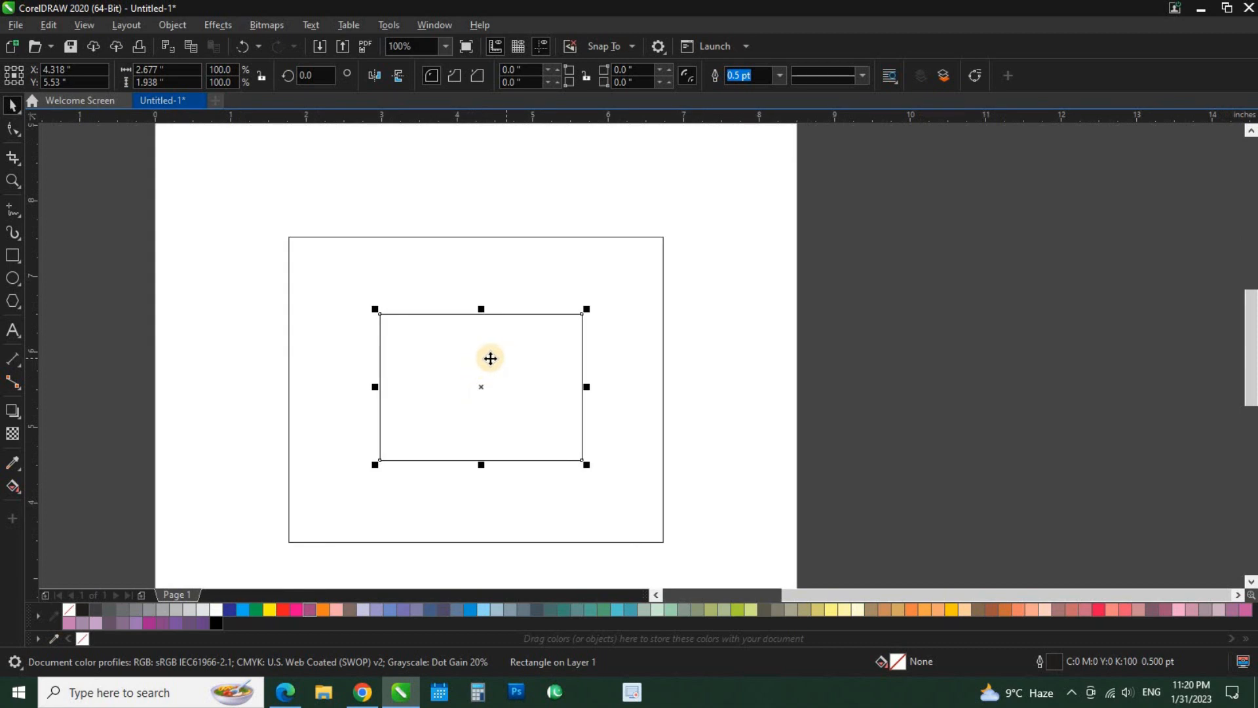
drag(459, 360, 698, 356)
drag(699, 348, 722, 203)
drag(713, 222, 704, 360)
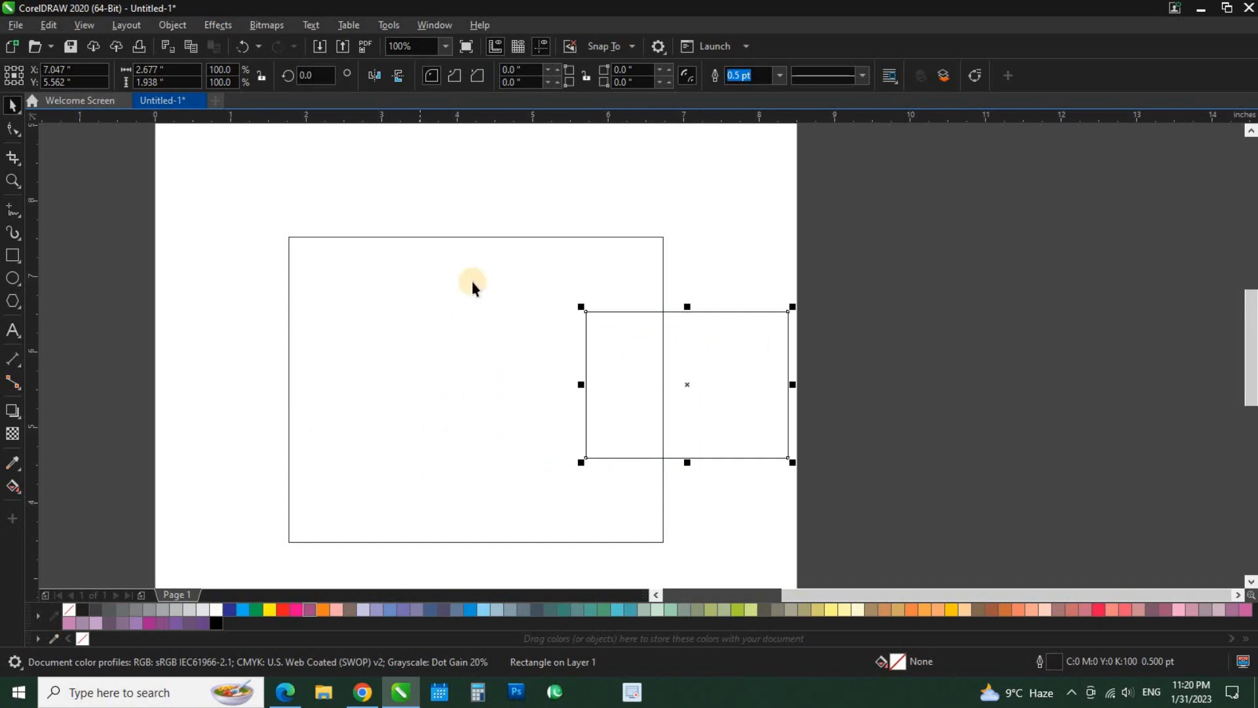
drag(690, 414, 864, 376)
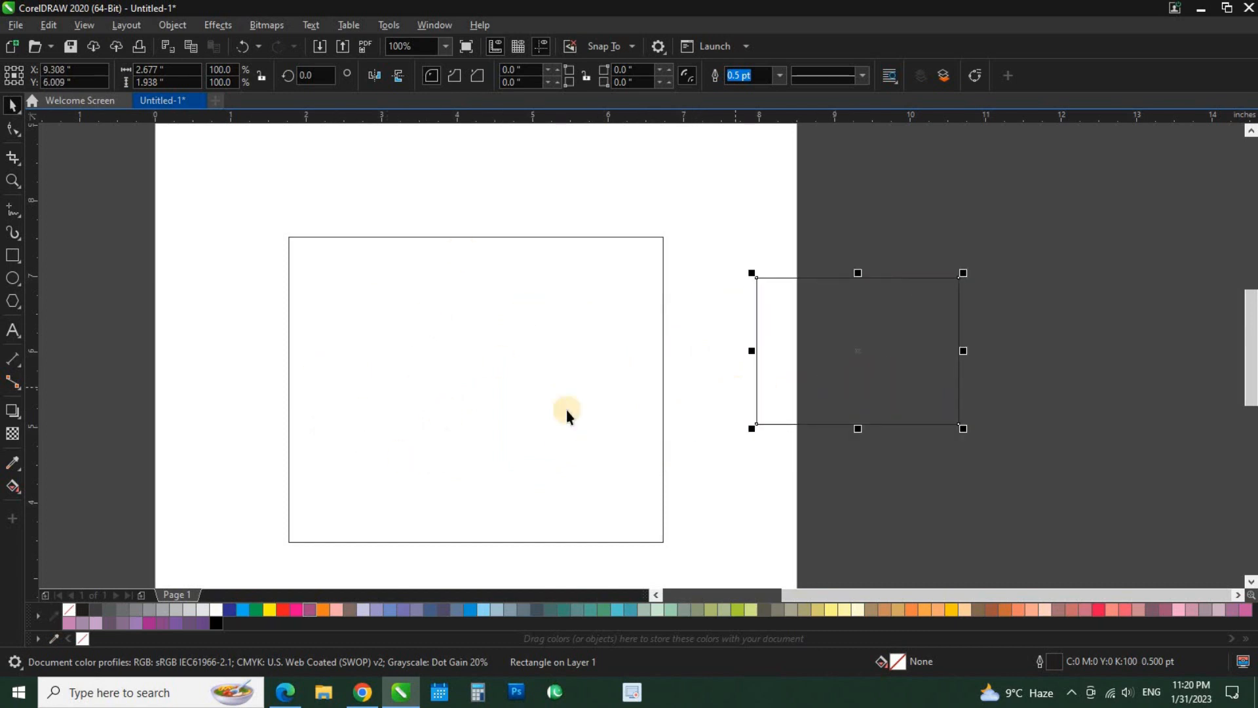
Reposition the rectangles side by side, the large one at about X 3.69, Y 5.58 in and the small one at about X 7.55, Y 6.05 in.
click(425, 409)
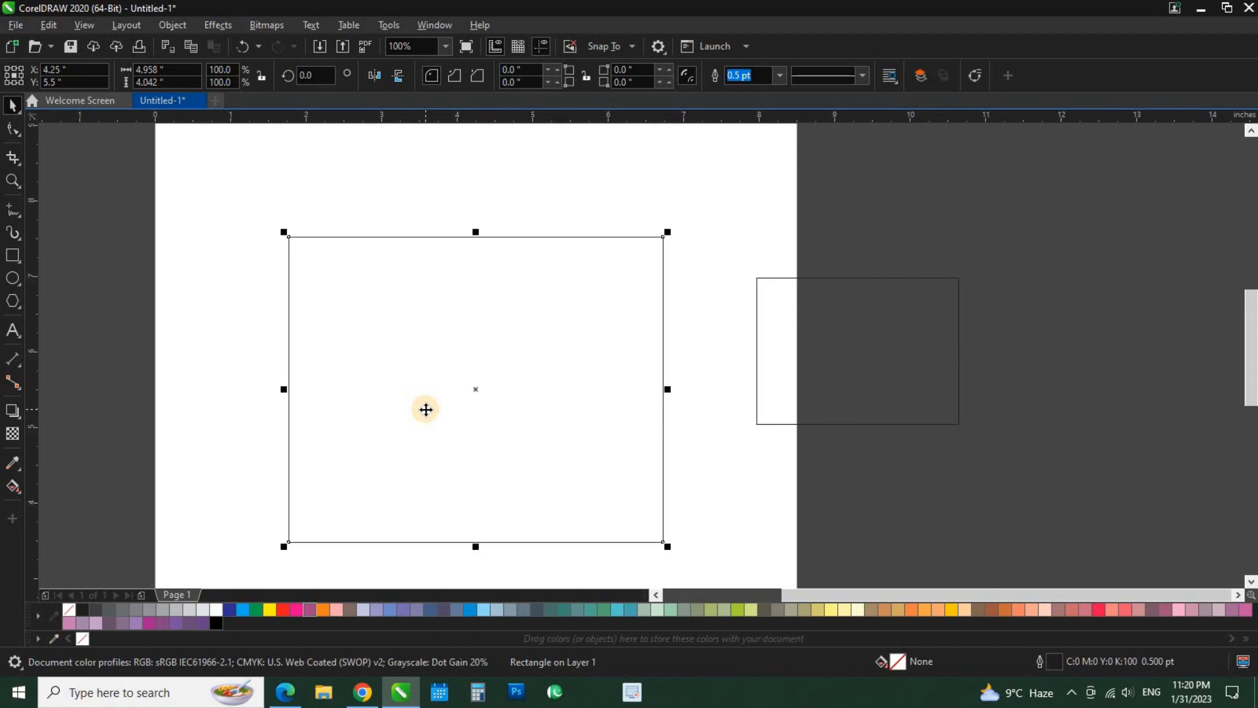
drag(429, 363, 348, 328)
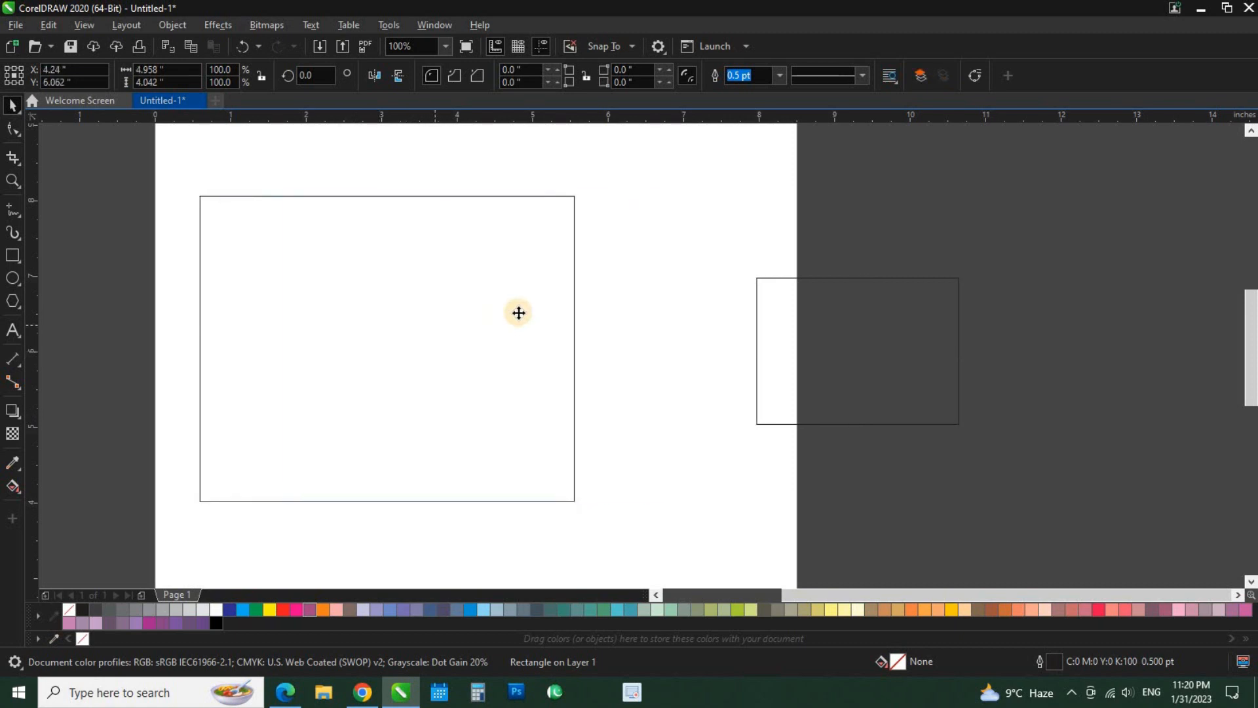
drag(518, 313, 575, 350)
drag(828, 352, 666, 369)
drag(464, 373, 453, 368)
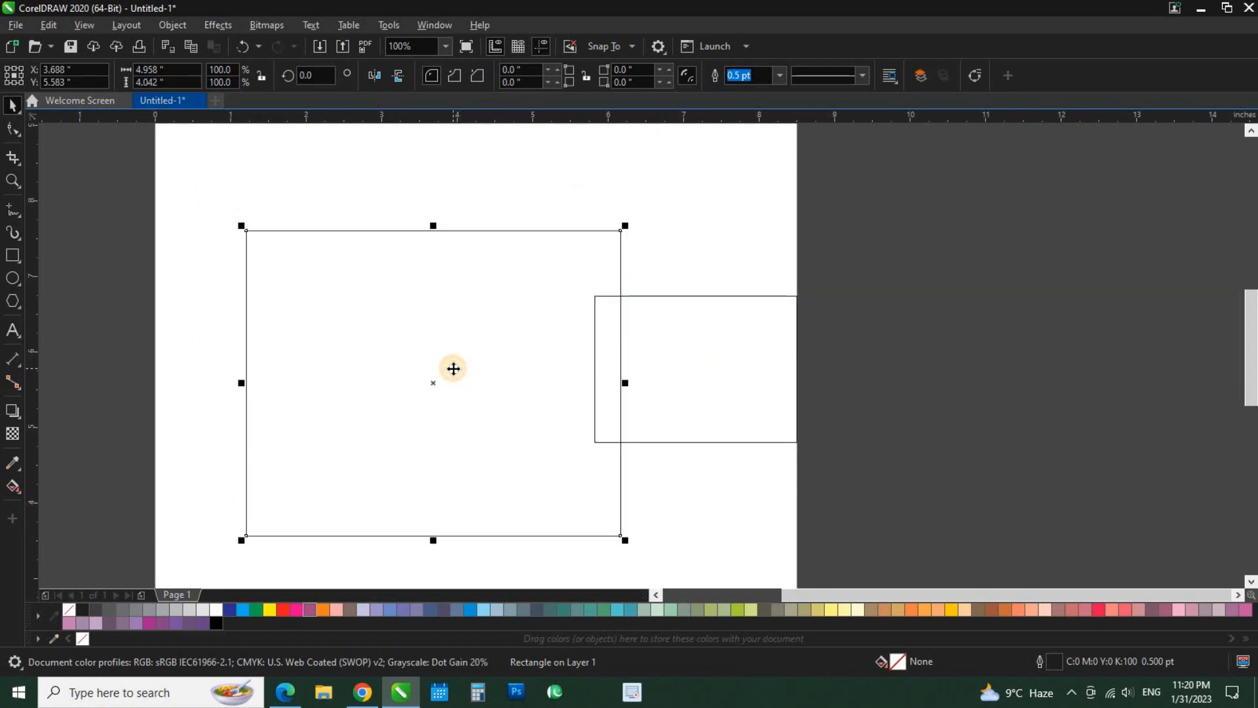
drag(677, 352, 707, 331)
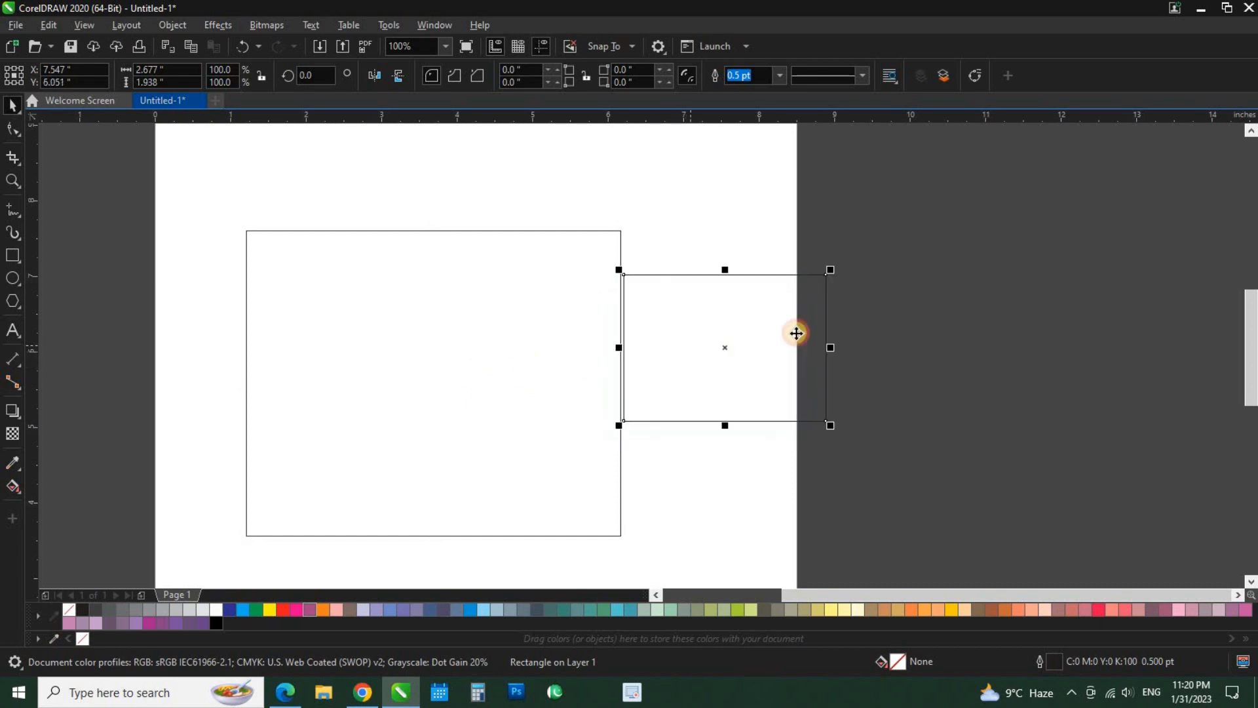
Shrink both rectangles, the larger one to about 2.04 by 1.67 in, and place the smaller one close beside it.
drag(820, 286, 758, 286)
click(623, 263)
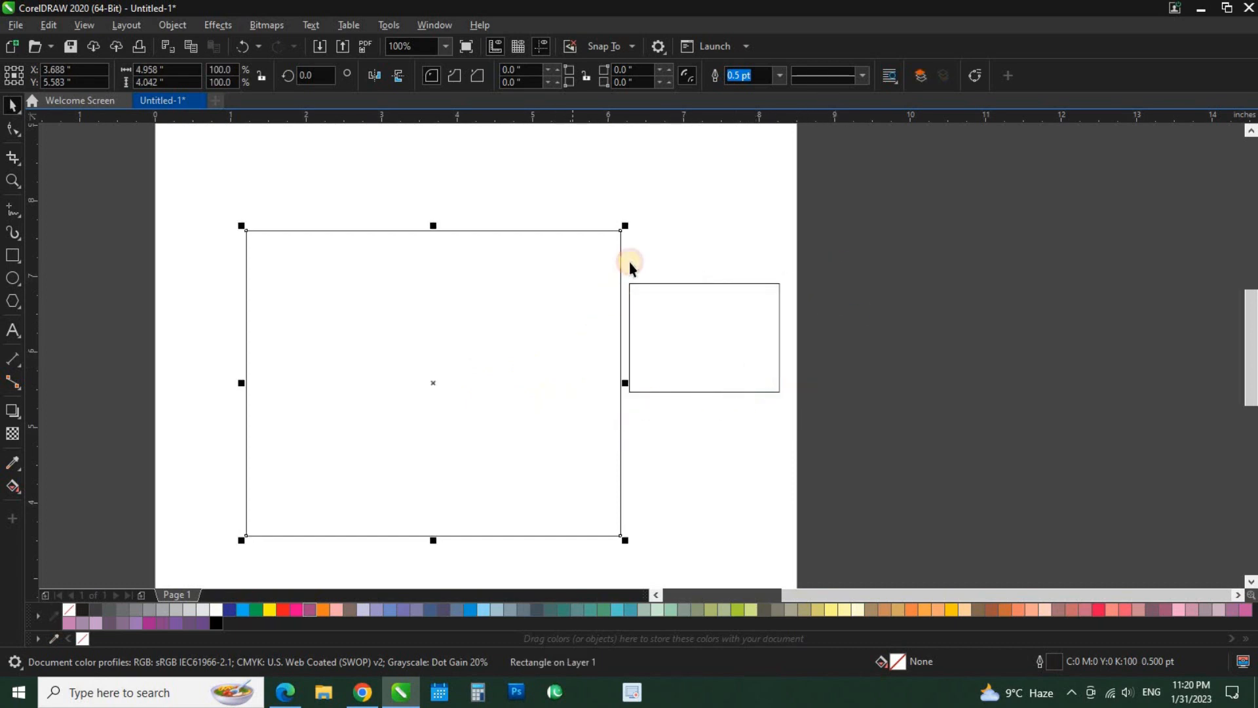
drag(625, 223, 533, 318)
drag(682, 332, 616, 326)
Select both rectangles, move them together to about X 3.92, Y 5.34 in, and deselect them.
click(481, 323)
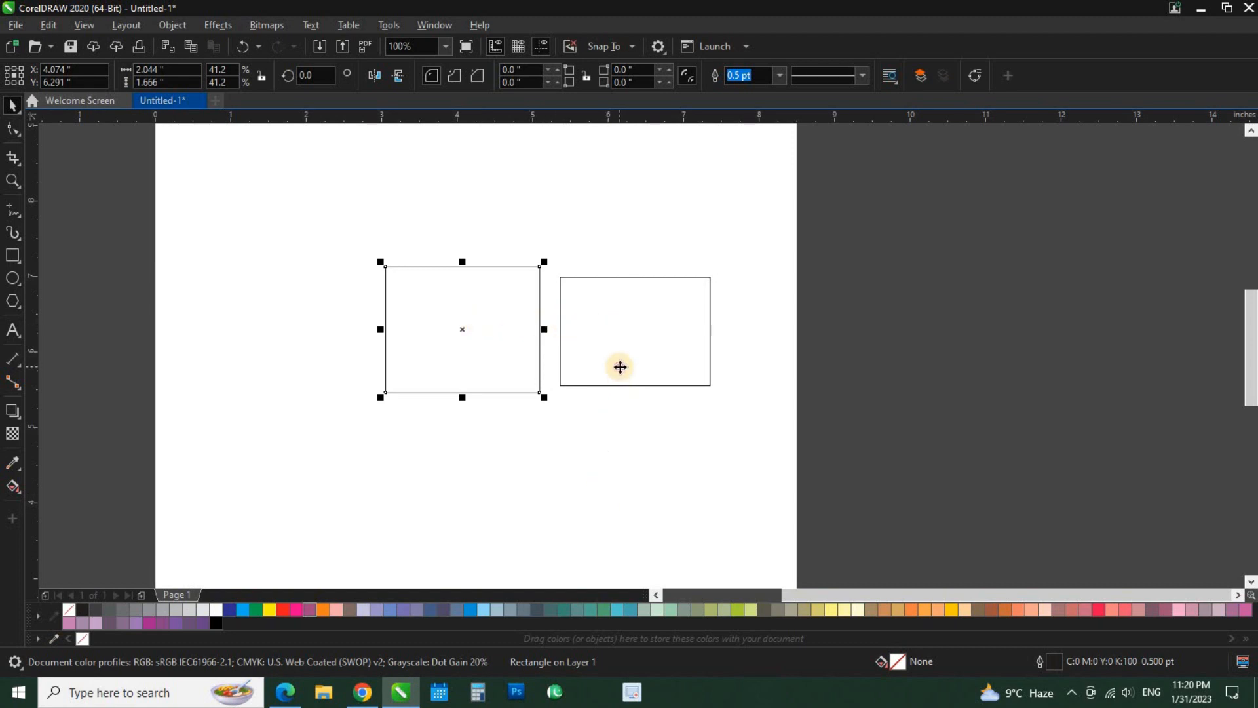
shift+click(620, 366)
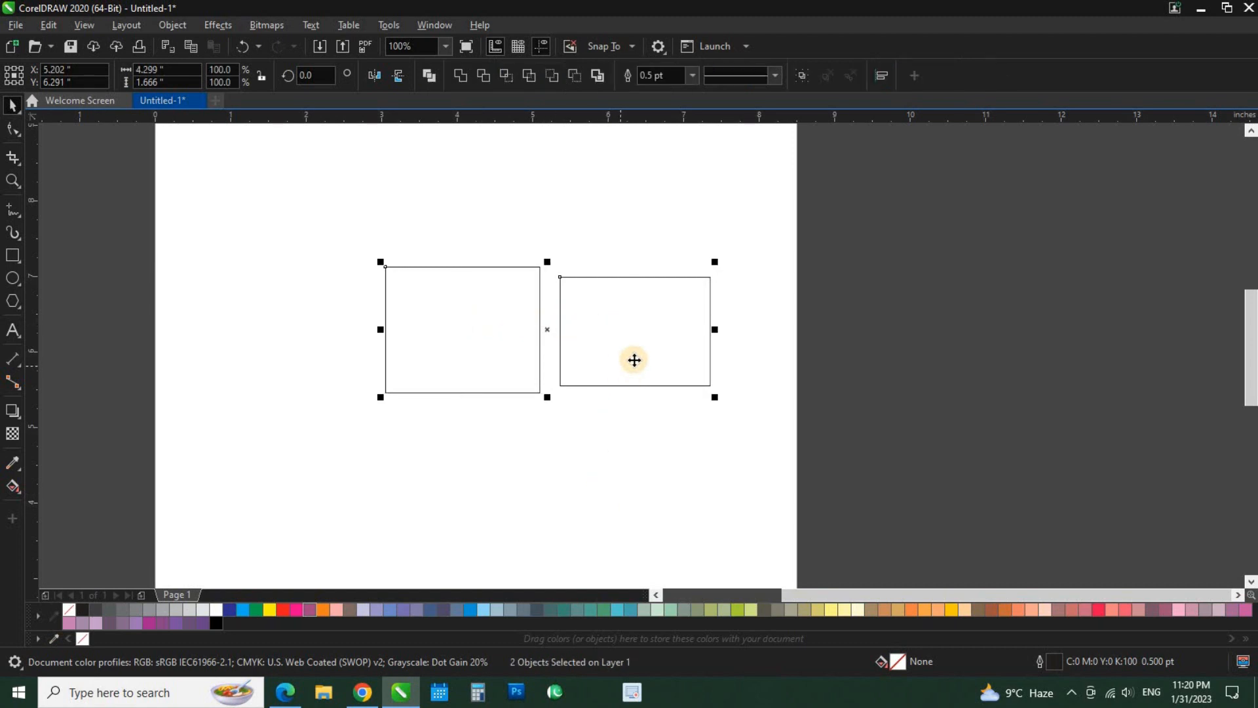
scroll(647, 346, down, 1)
drag(643, 340, 585, 290)
drag(582, 289, 607, 397)
drag(611, 396, 604, 289)
drag(604, 289, 585, 404)
drag(584, 405, 587, 300)
drag(587, 299, 608, 392)
drag(609, 391, 583, 373)
scroll(574, 374, up, 1)
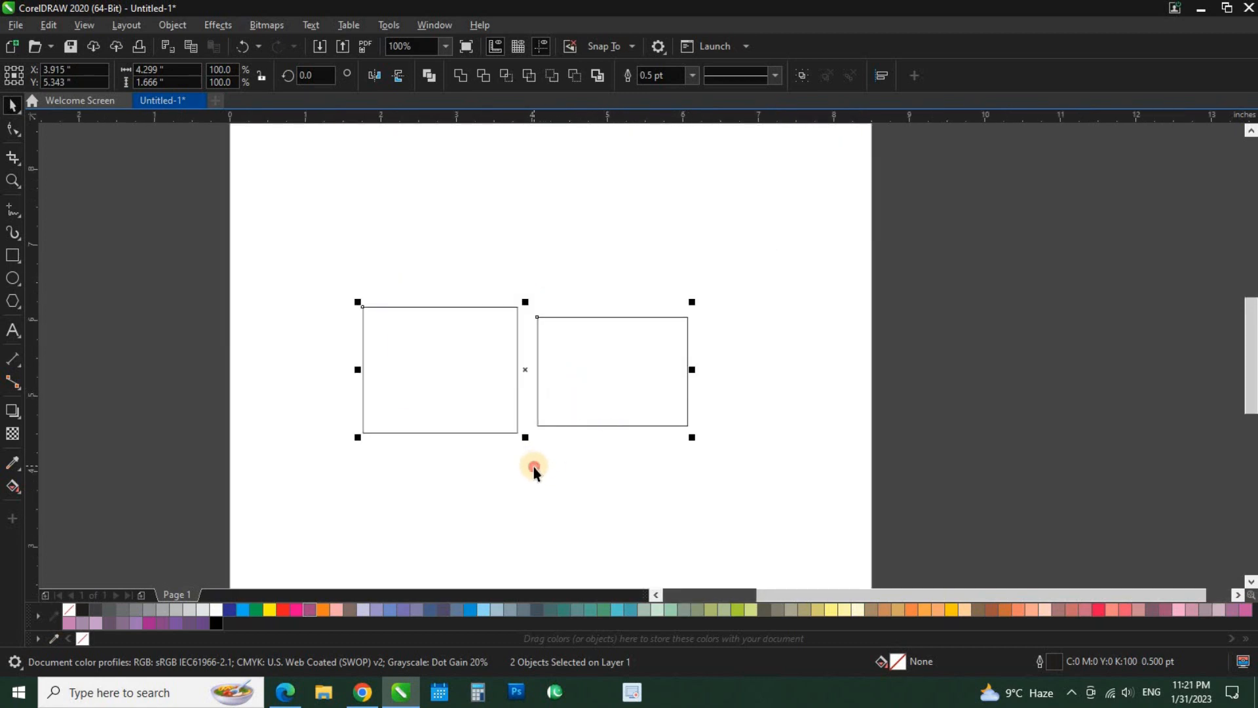
click(535, 464)
Select only the left rectangle and view it at 200% zoom.
scroll(573, 400, down, 1)
scroll(519, 399, up, 1)
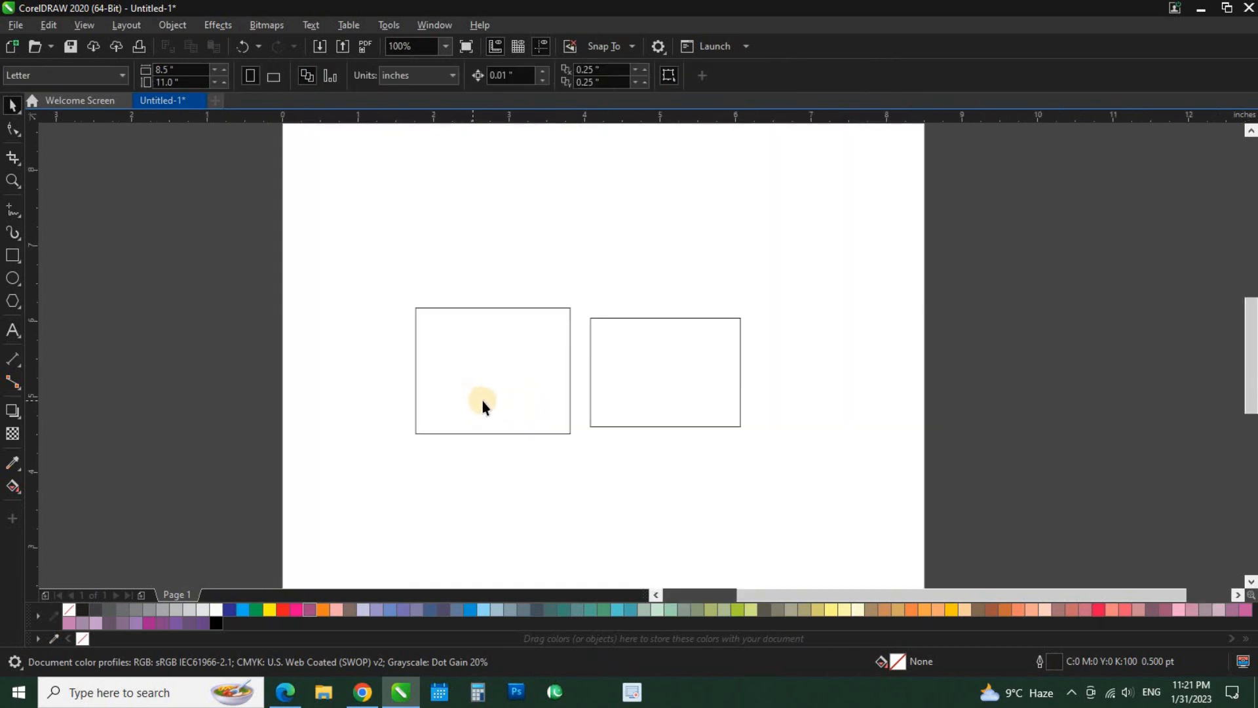
click(463, 369)
scroll(462, 359, up, 1)
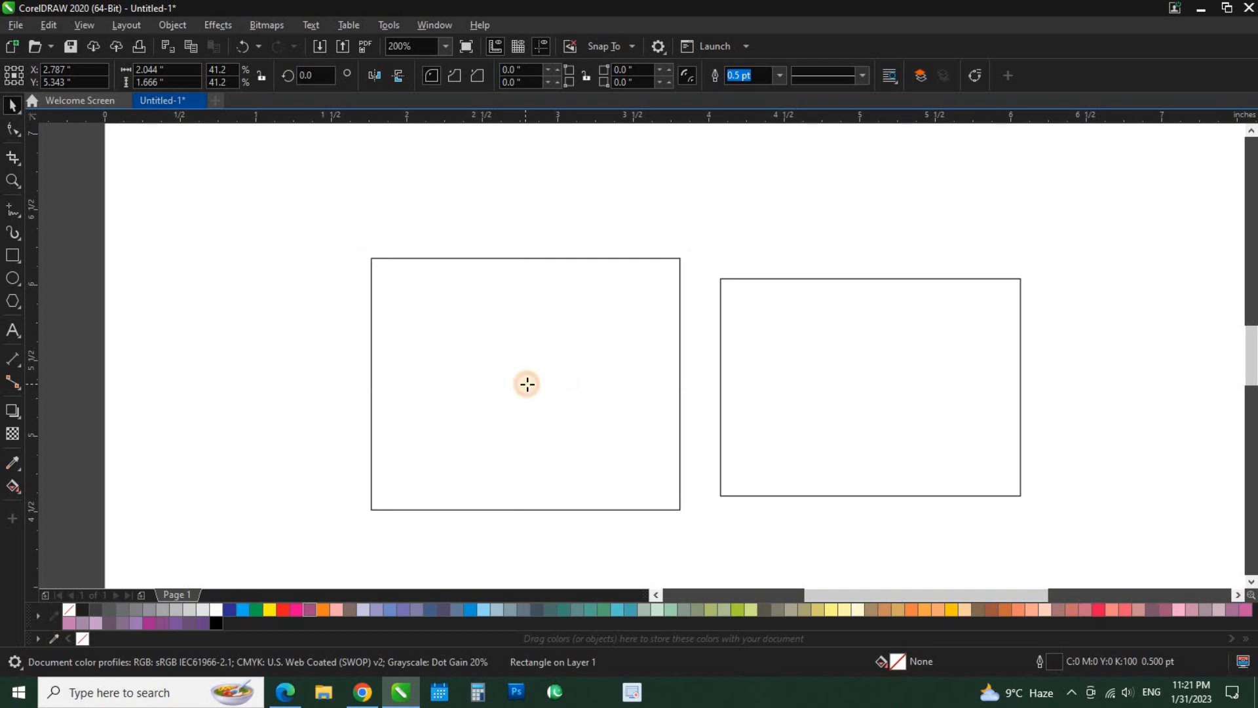
Rotate the left rectangle around its centre, first to about 40.6° and again to about 285°.
click(527, 384)
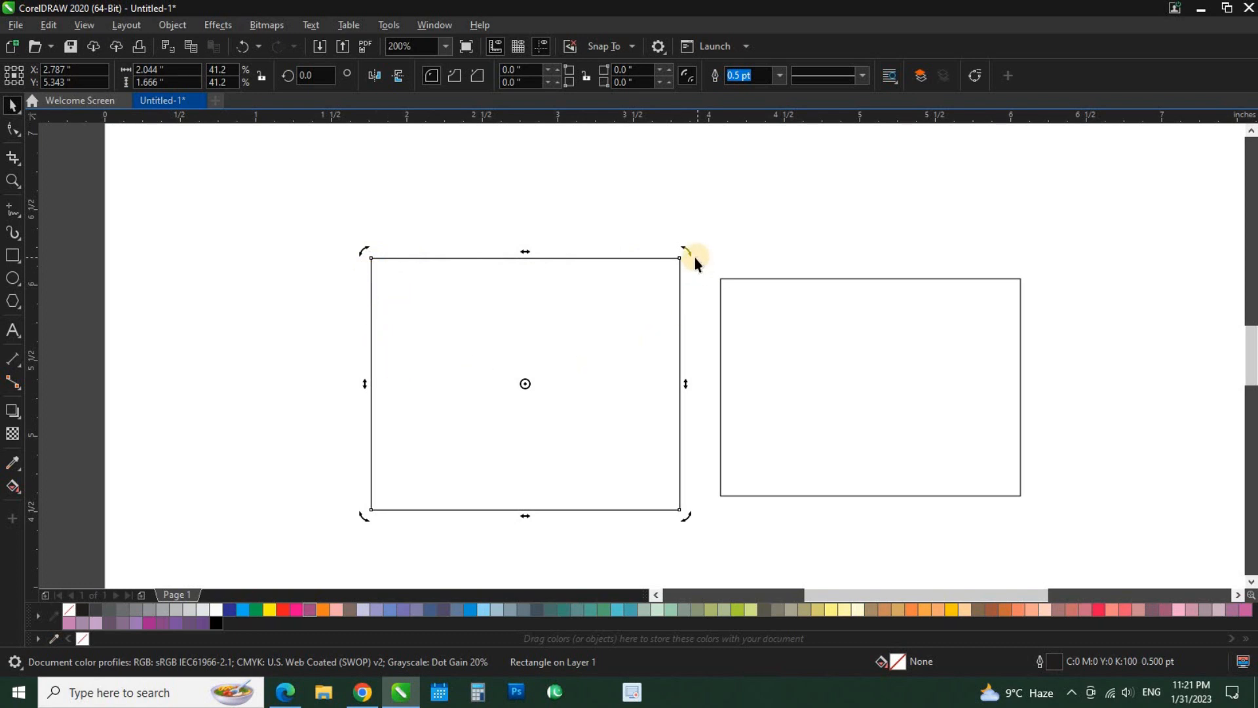
drag(691, 253, 552, 237)
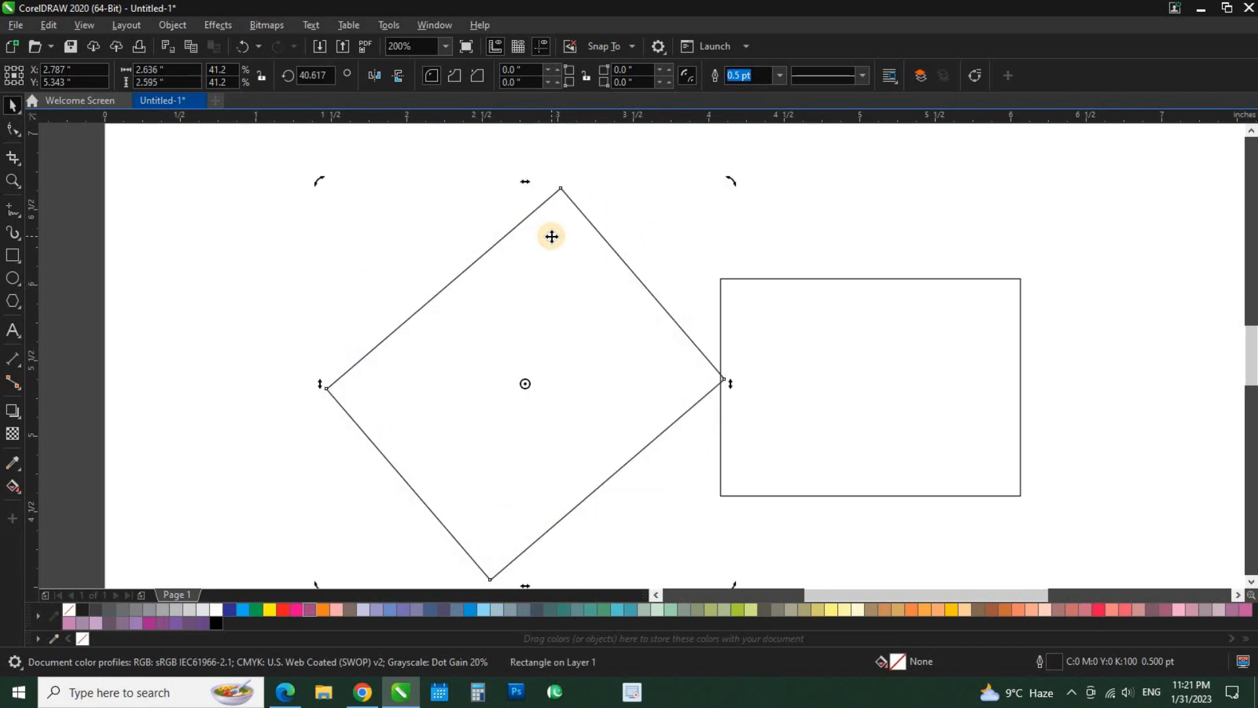
scroll(559, 272, down, 2)
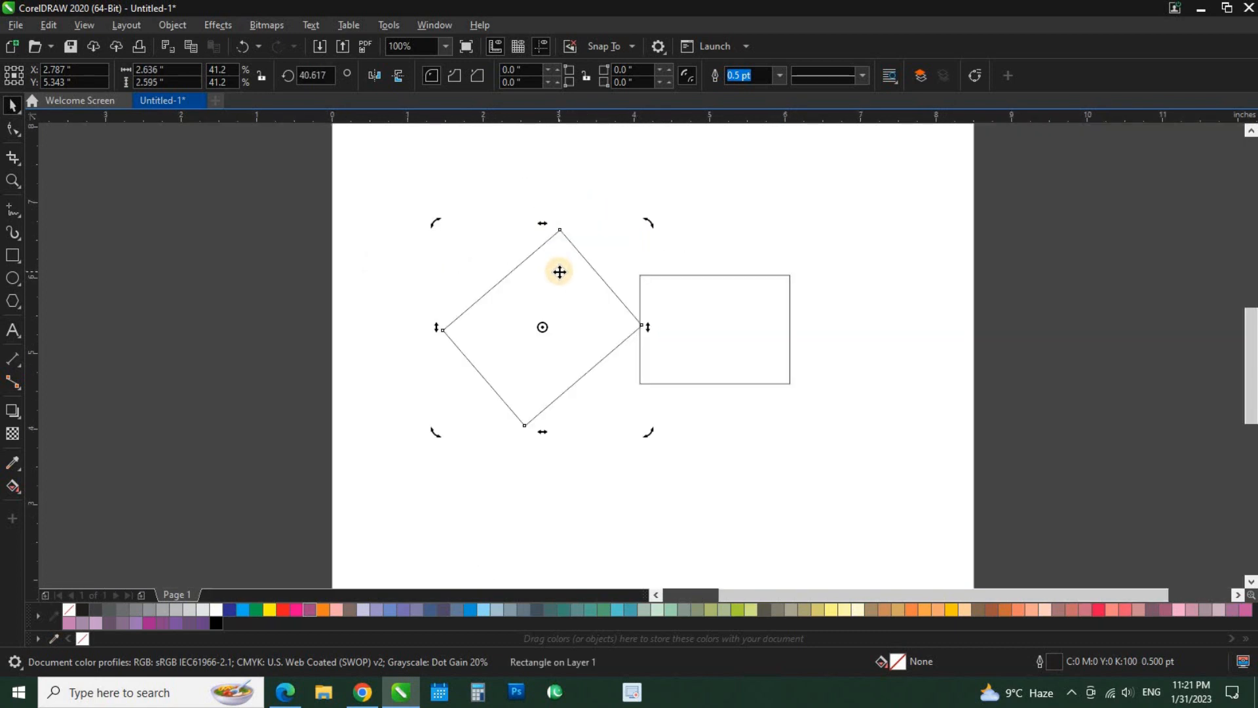
scroll(559, 272, up, 2)
scroll(559, 272, down, 2)
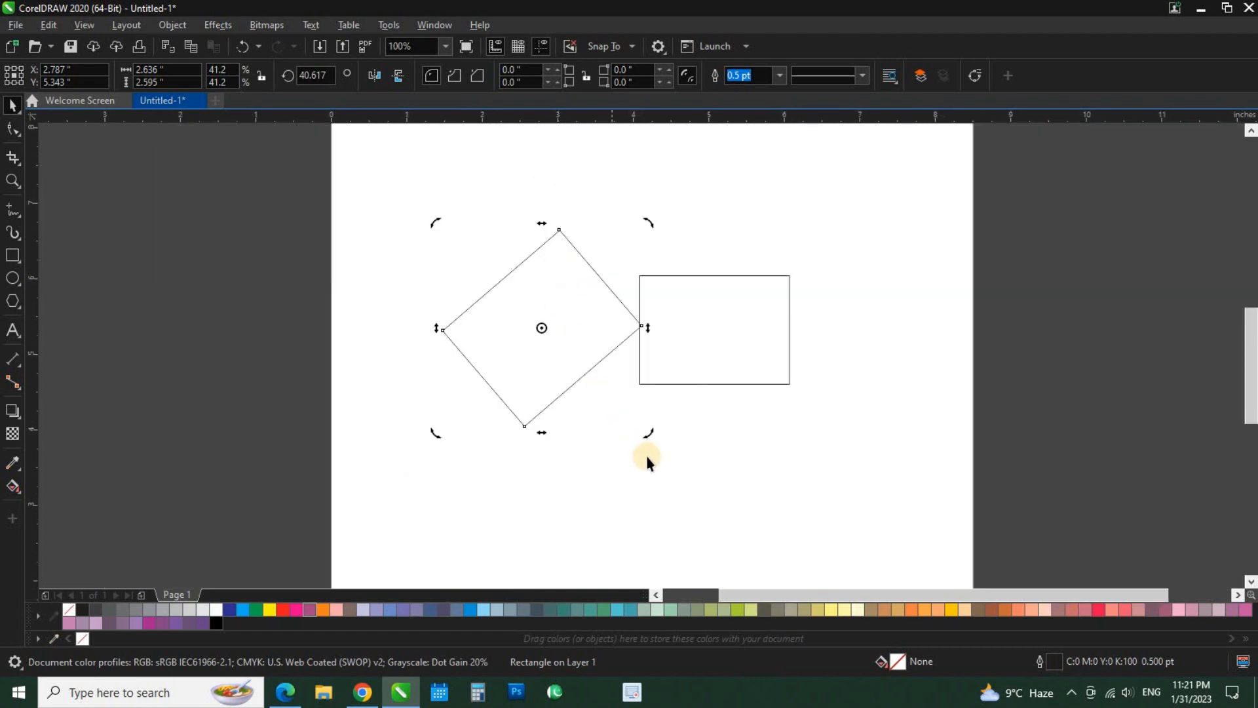
drag(647, 434, 430, 367)
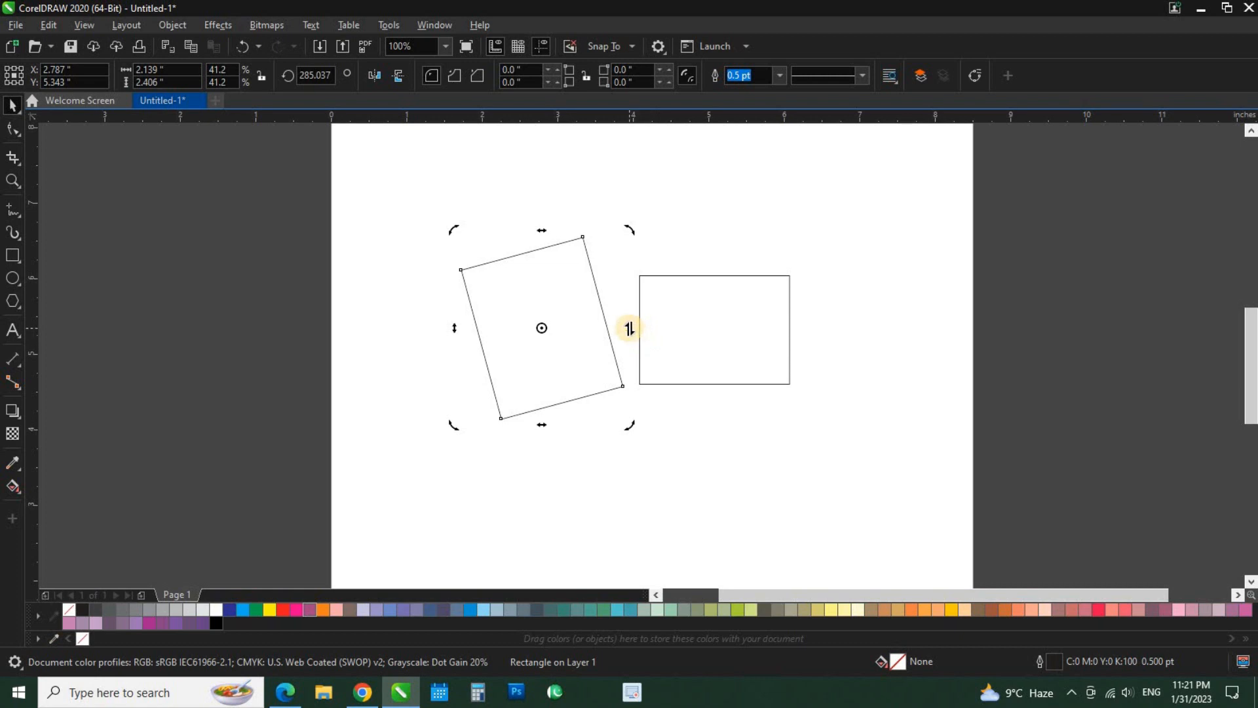
Skew the rotated rectangle vertically from both sides and horizontally into a slanted rhombus about 2.09 by 3.49 in overall.
drag(629, 328, 619, 267)
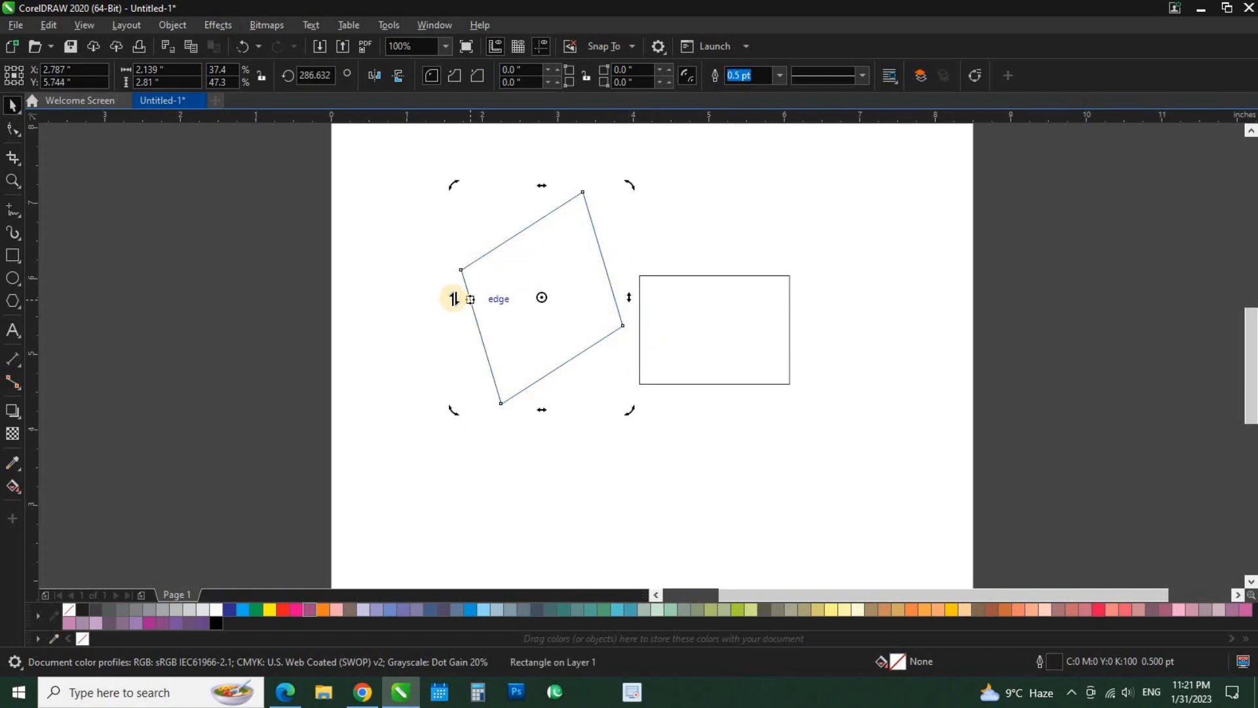
drag(449, 298, 453, 378)
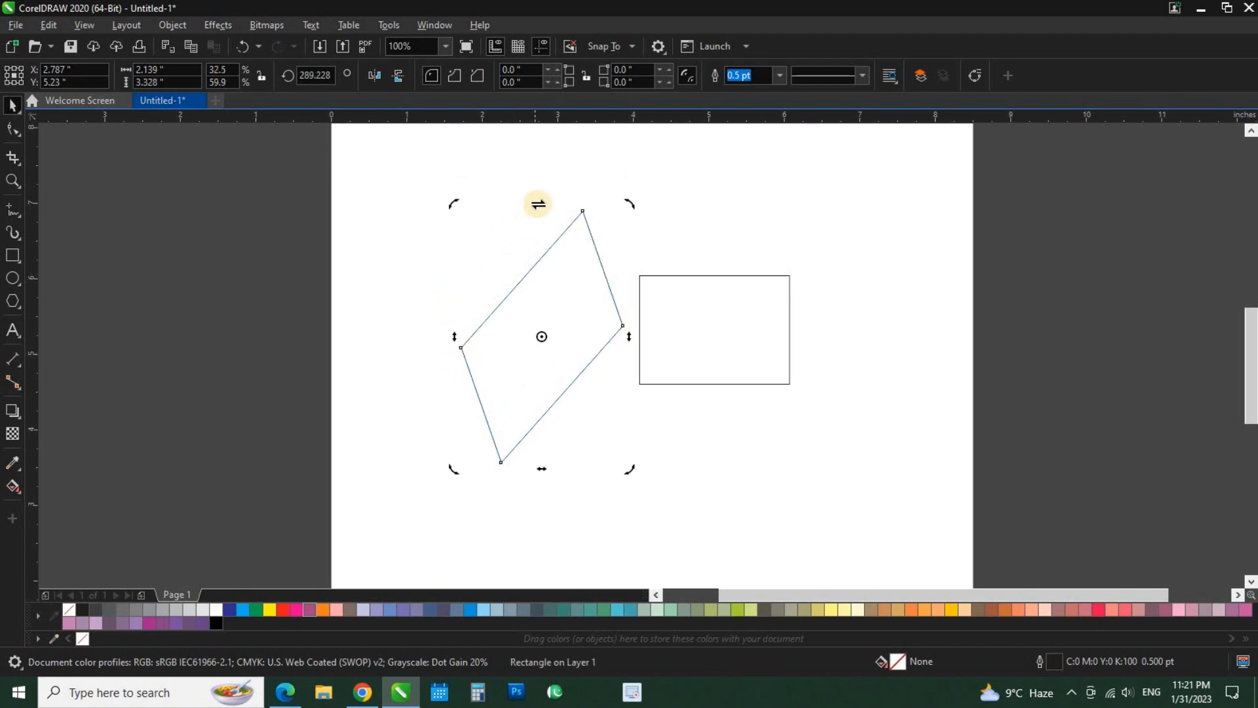
drag(537, 202, 747, 203)
drag(596, 464, 753, 463)
drag(589, 336, 563, 391)
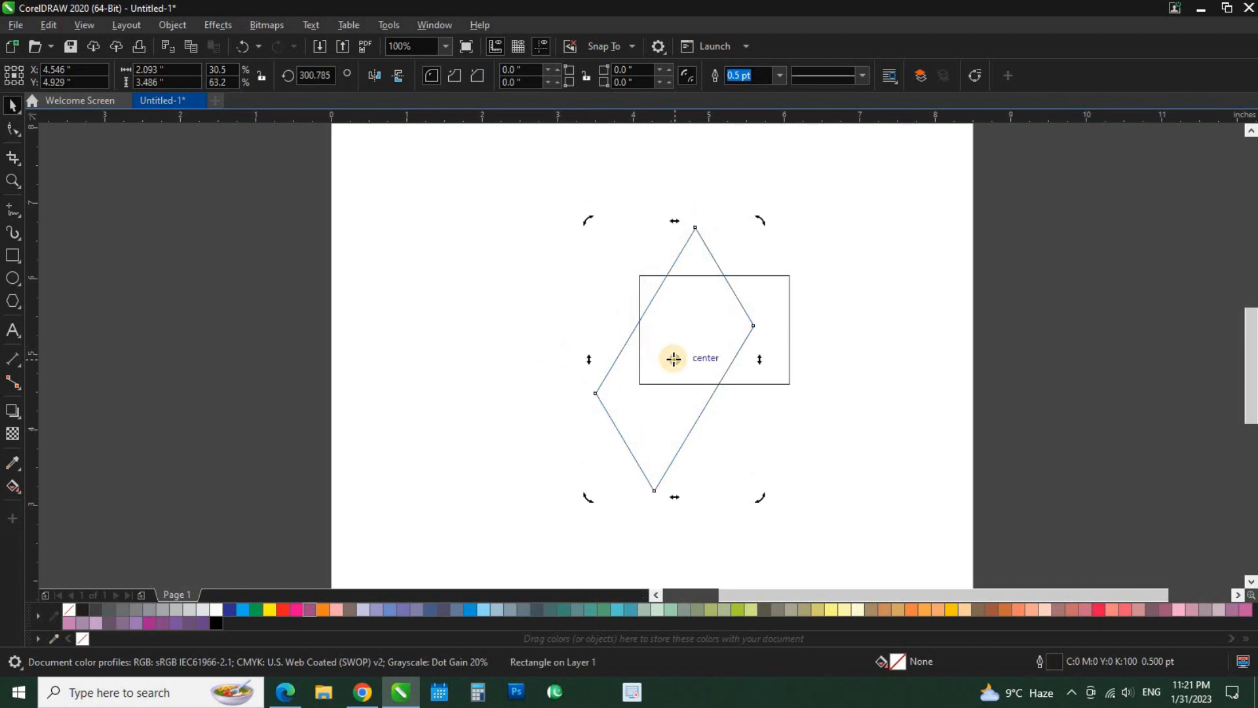
Undo all skews and rotations of the left rectangle and deselect it.
key(ctrl+z)
key(ctrl+z)
key(ctrl+z)
key(ctrl+z)
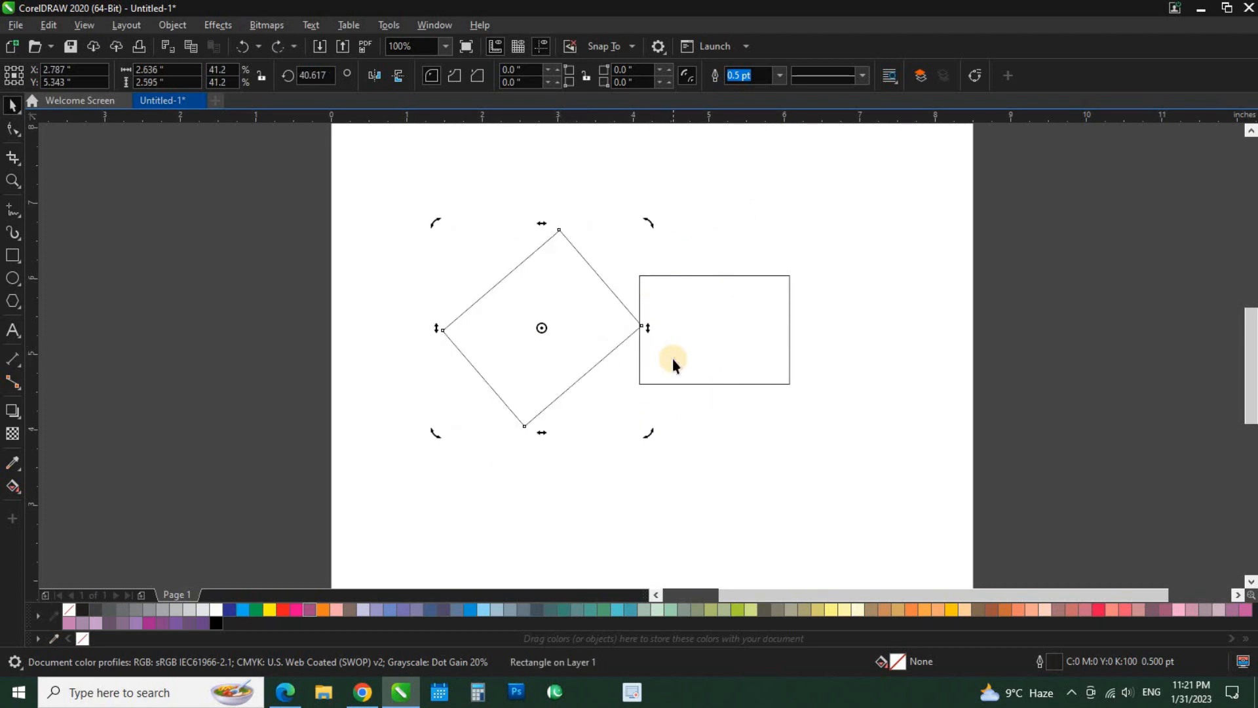
key(ctrl+z)
click(683, 454)
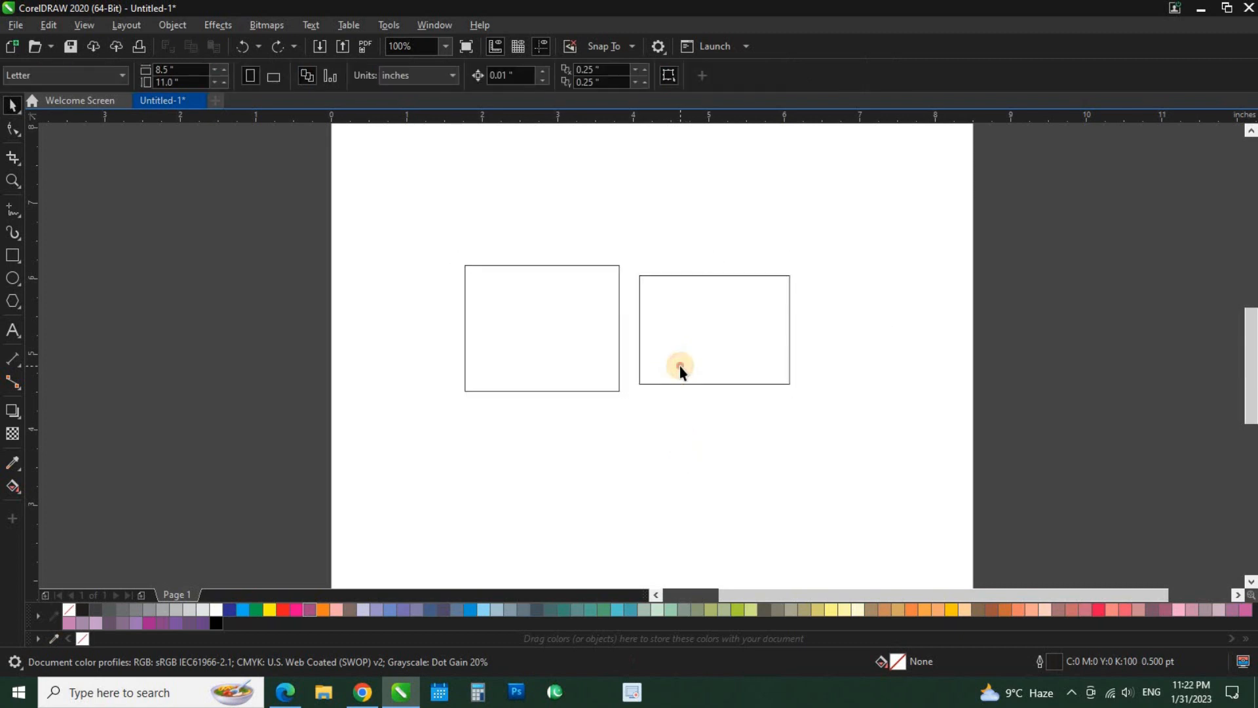
Delete the right rectangle and move the remaining one to about X 4.48, Y 5.66 in near the page centre.
click(681, 365)
key(Delete)
drag(563, 353, 691, 329)
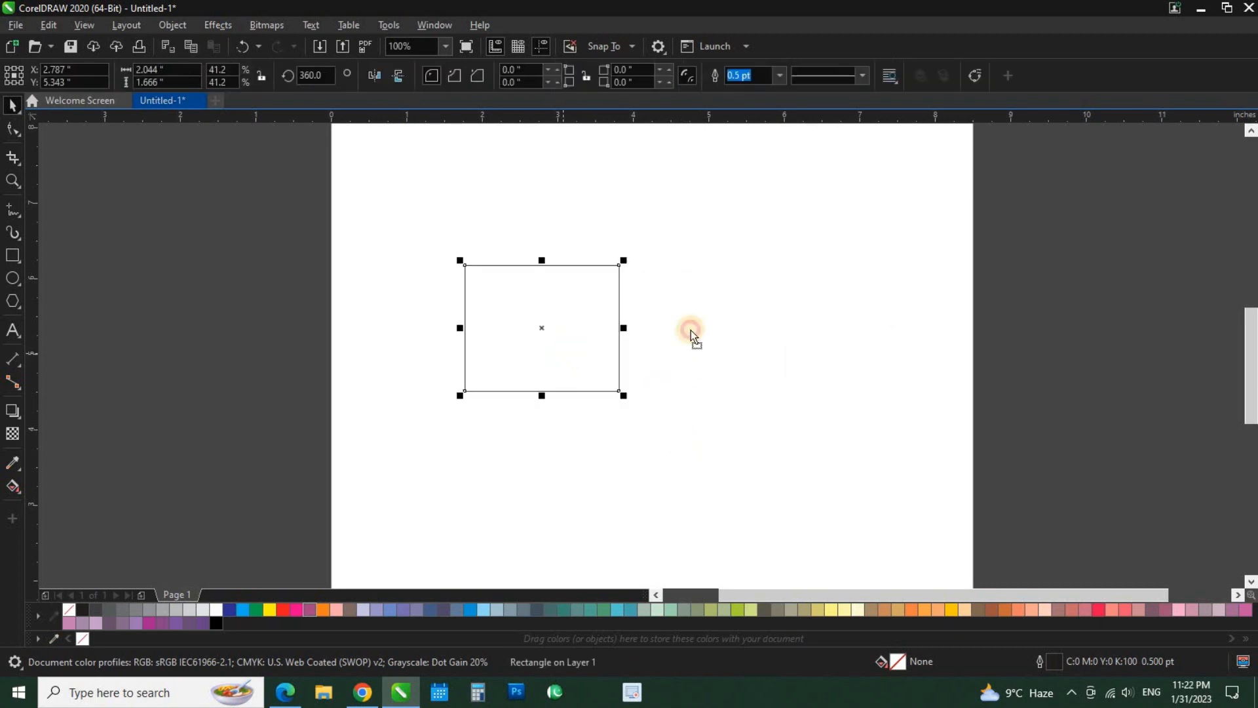
scroll(621, 362, down, 2)
scroll(638, 366, up, 2)
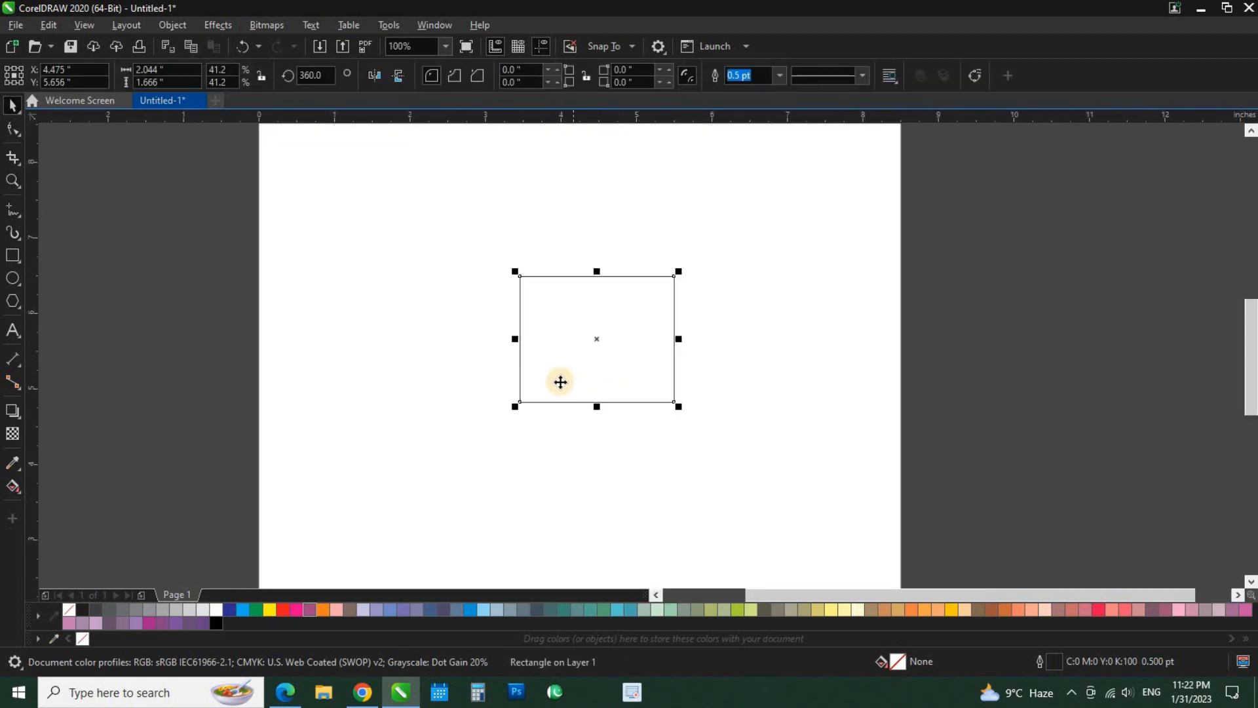
scroll(562, 380, down, 2)
scroll(569, 379, up, 1)
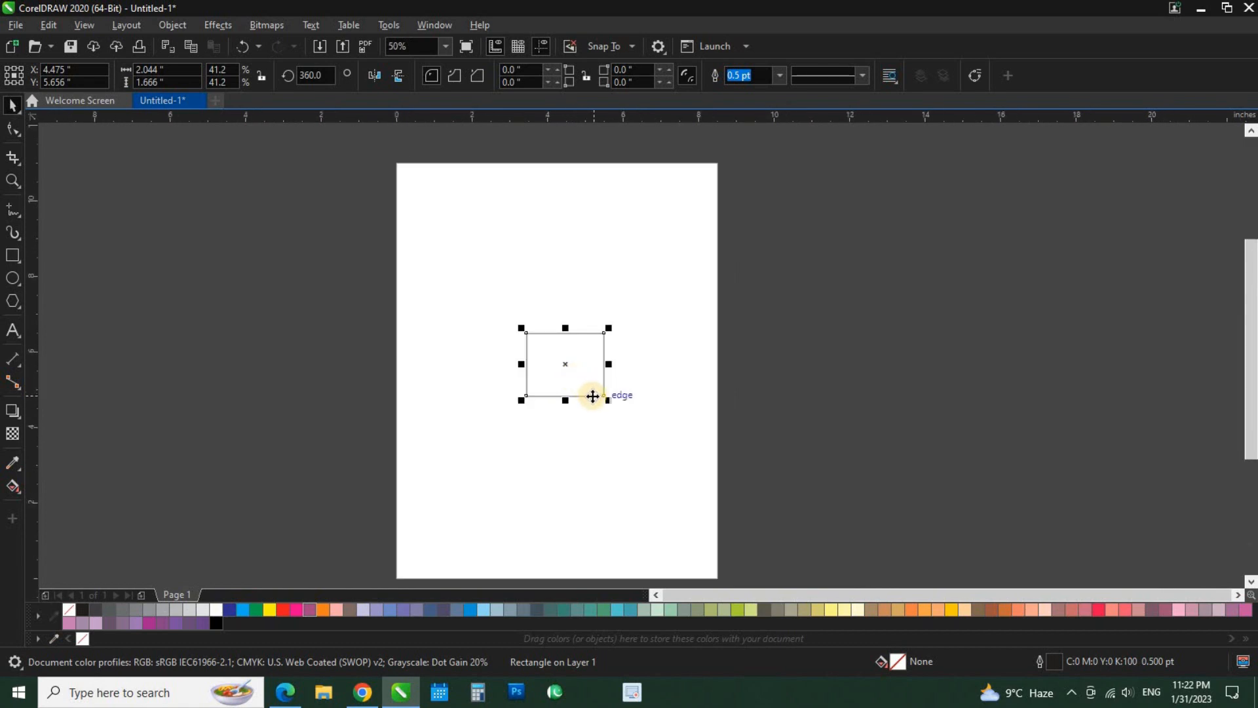